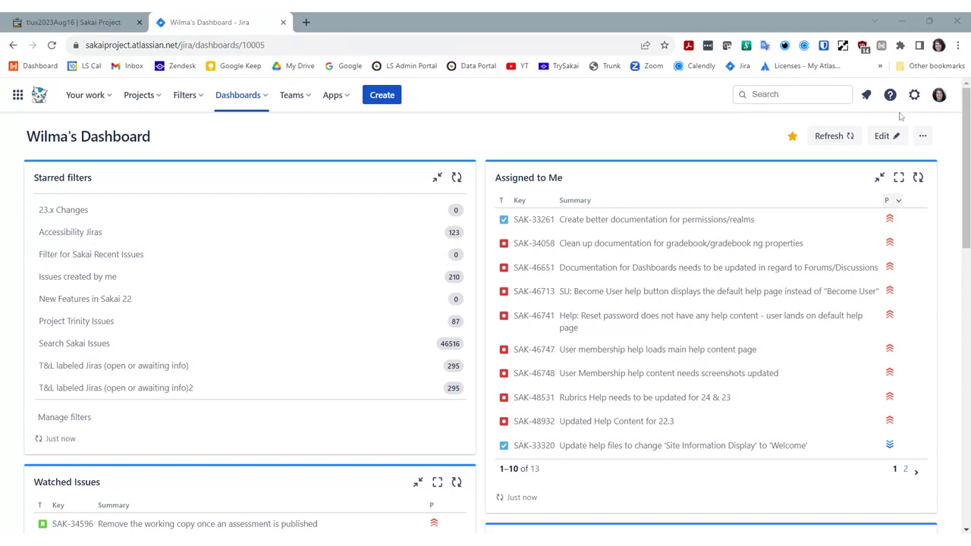
Go to the Sakai wiki in Confluence and open the Apereo Teaching and Learning (T&L) working group page.
click(883, 69)
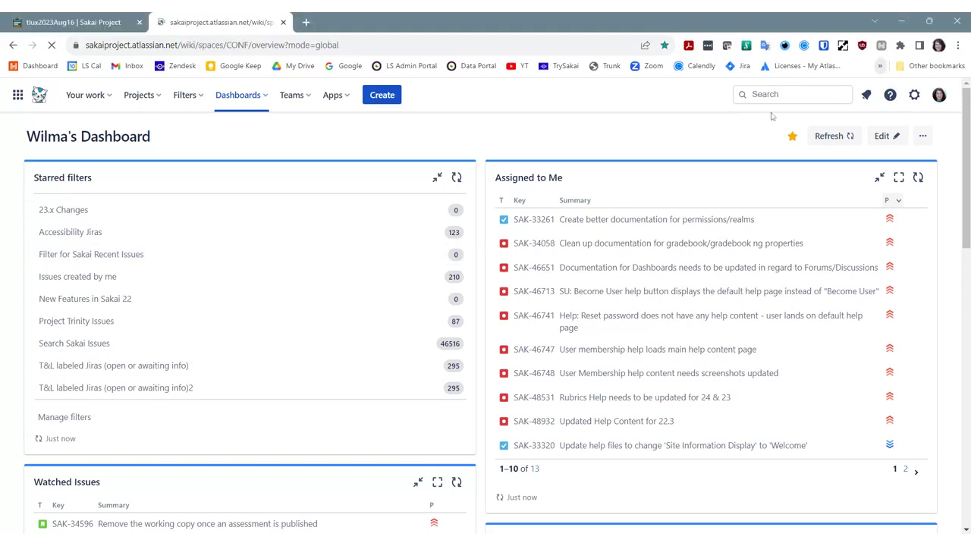
scroll(799, 403, down, 2)
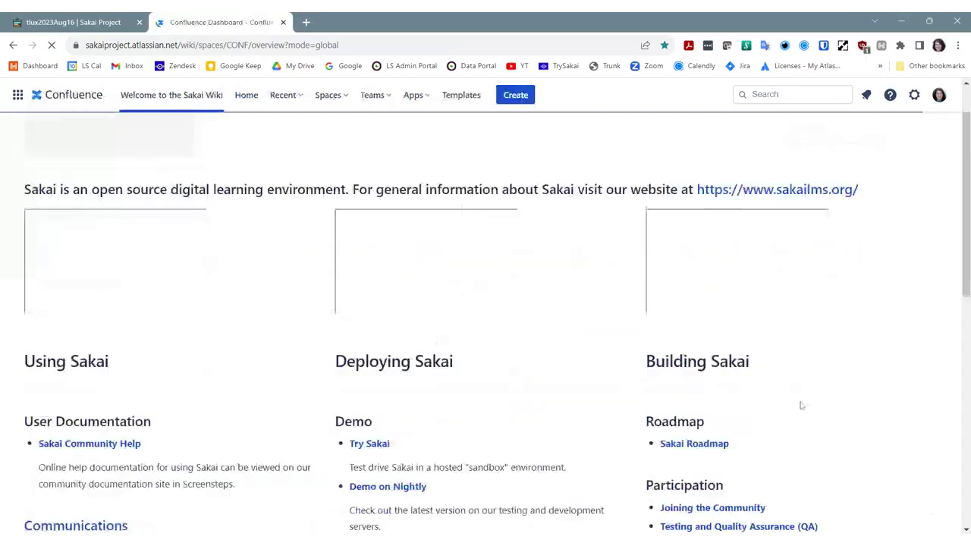
scroll(801, 402, down, 2)
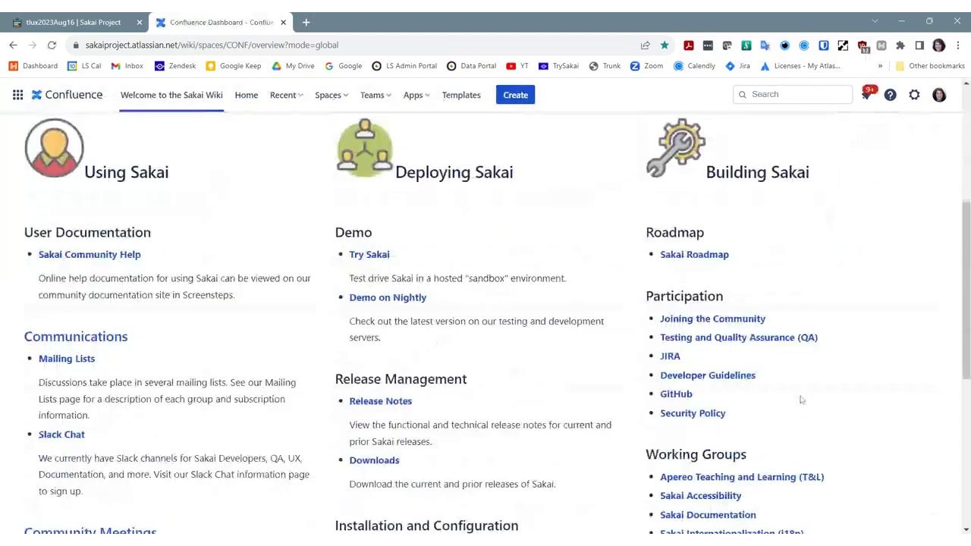
click(761, 476)
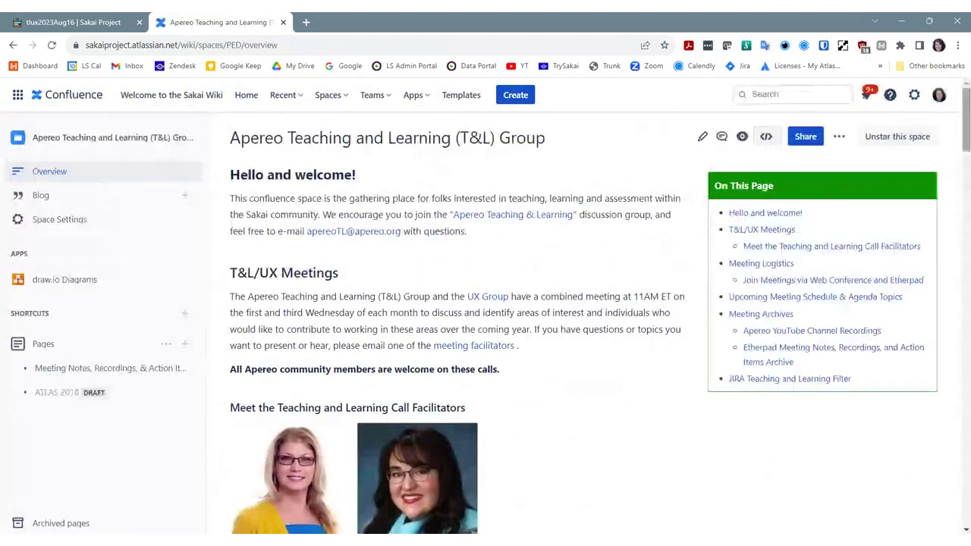
Open the complete Jira list of TL-labelled feature requests from the end of the group page.
drag(968, 105, 968, 305)
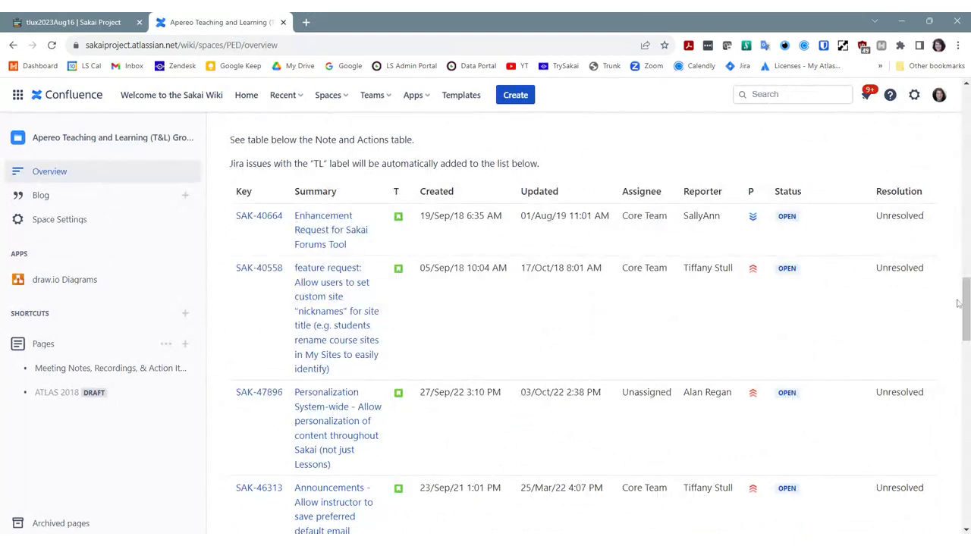
drag(968, 305, 966, 493)
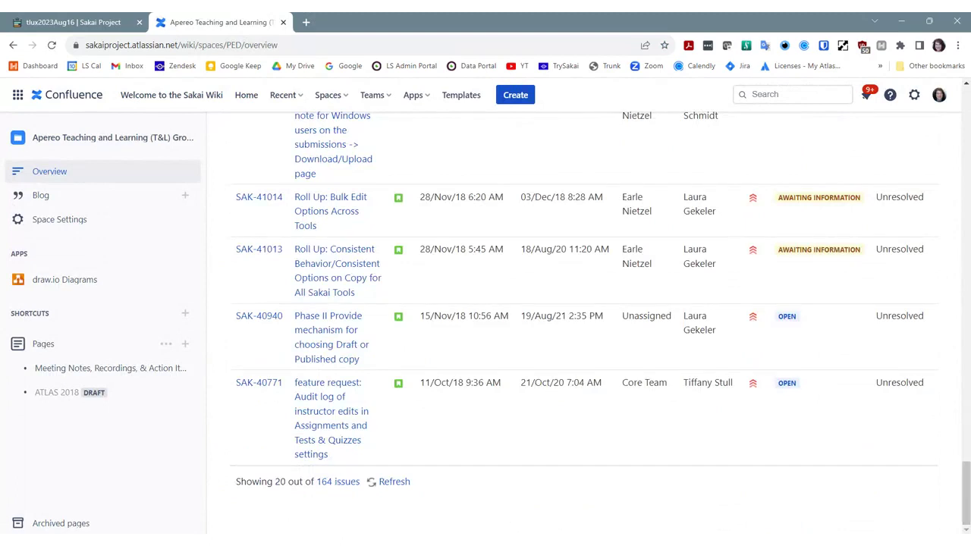
click(337, 485)
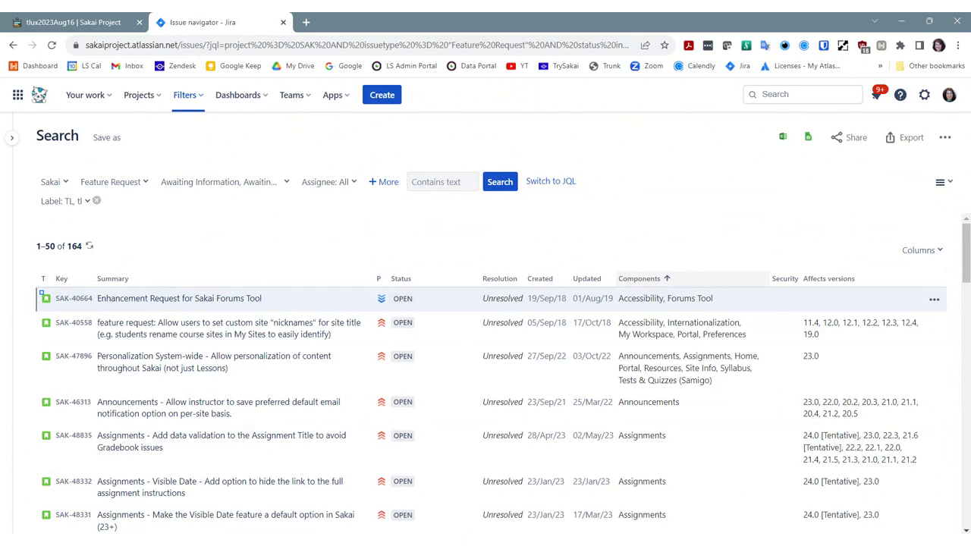
Check the tlux2023Aug16 meeting agenda in Etherpad and look through the filtered feature requests in Jira.
click(55, 24)
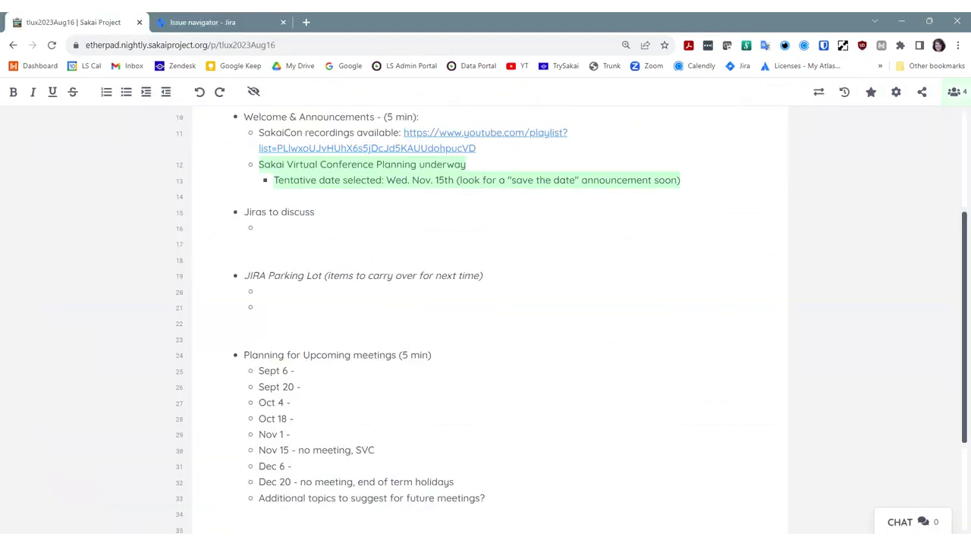
click(204, 23)
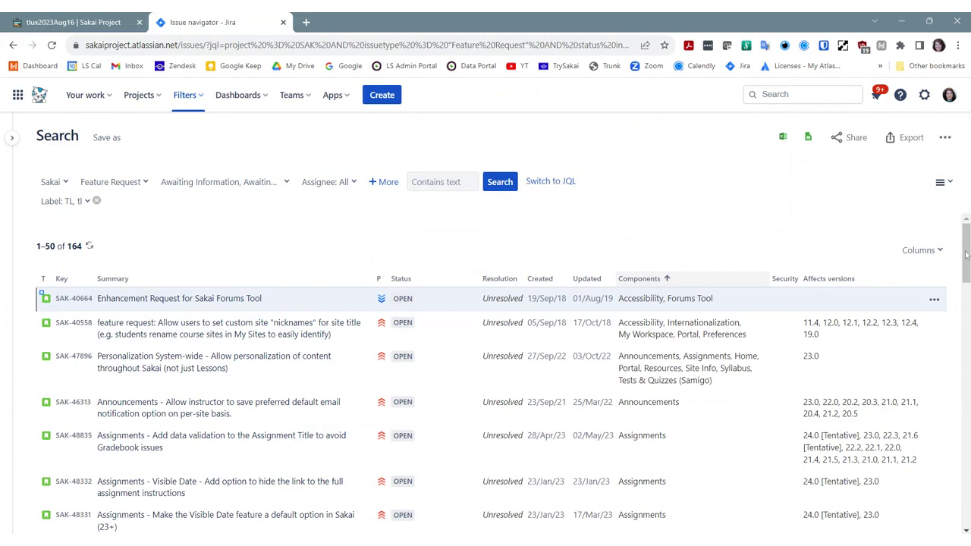
drag(966, 255, 965, 317)
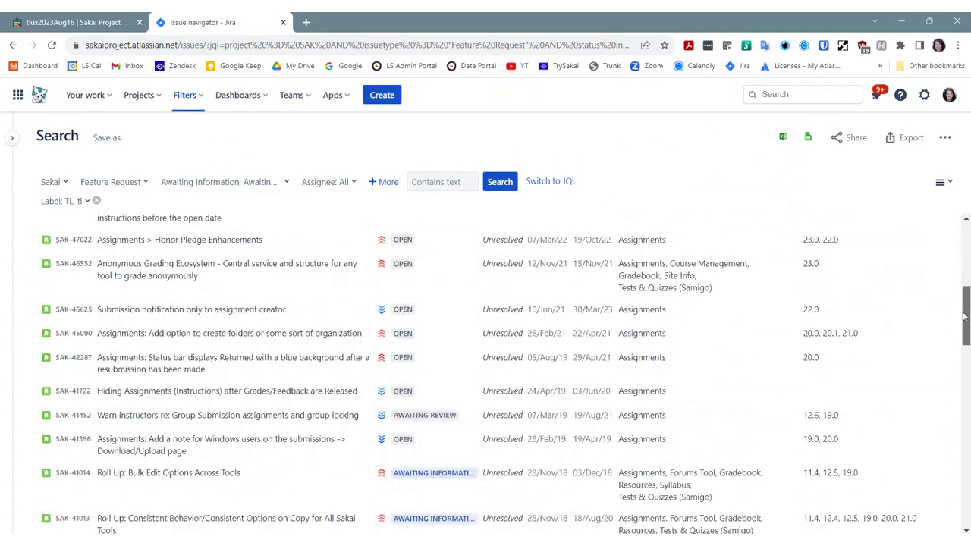
drag(964, 317, 965, 227)
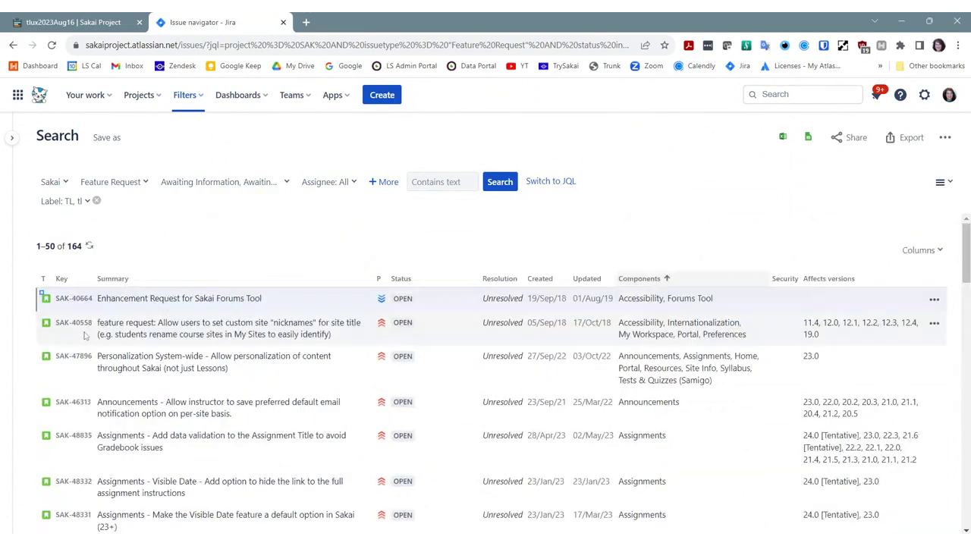
Open SAK-40664 in a separate browser tab and change the issue number in its address to load SAK-49129.
middle_click(74, 298)
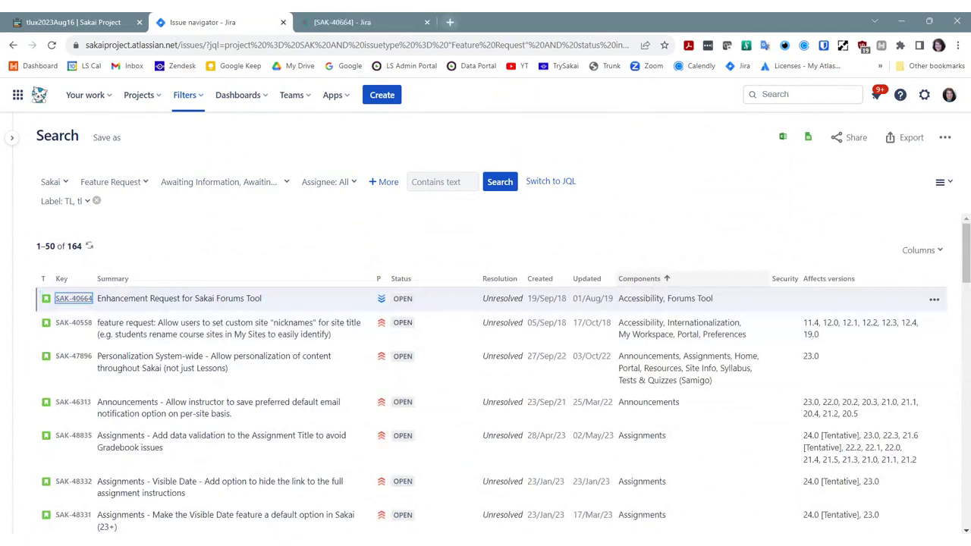
click(332, 22)
click(262, 45)
click(261, 45)
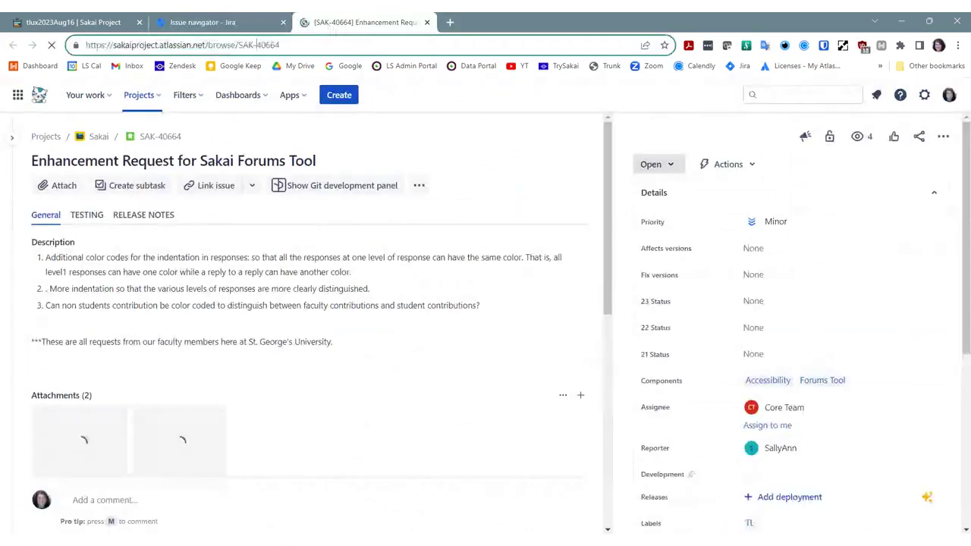
double_click(262, 45)
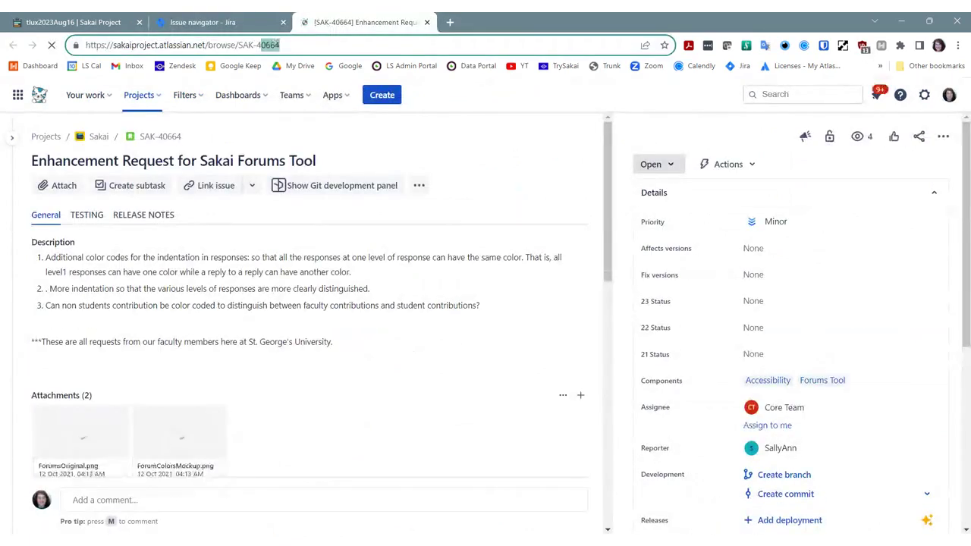
text(4)
key(BackSpace)
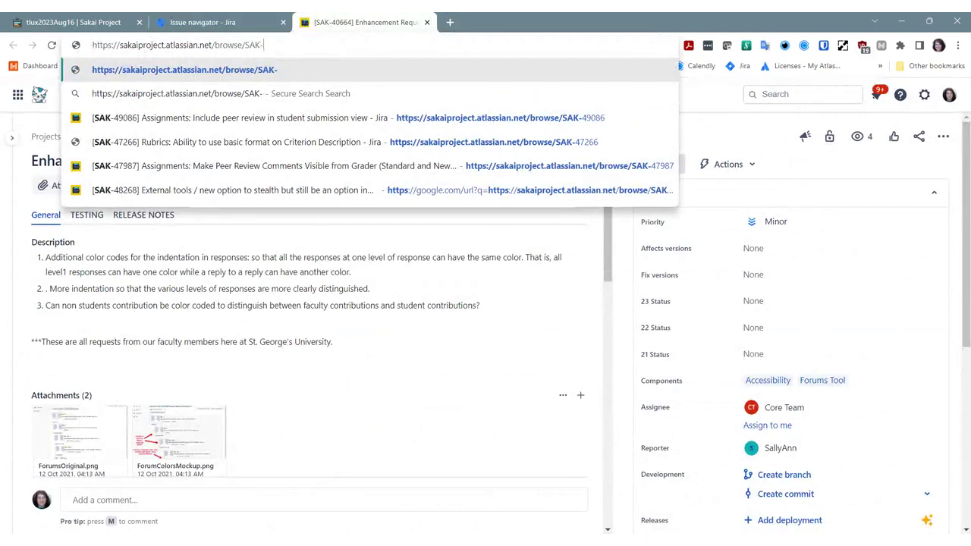
text(4)
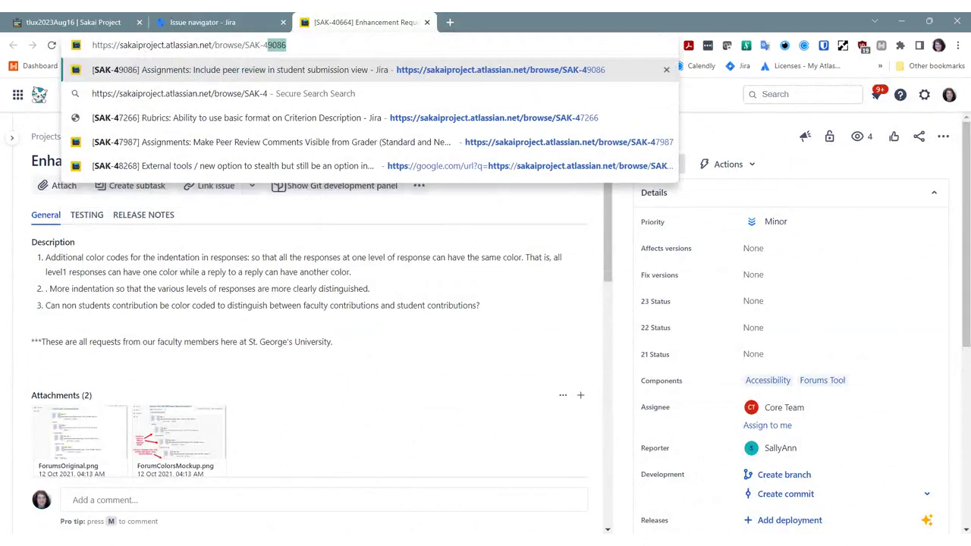
text(9129)
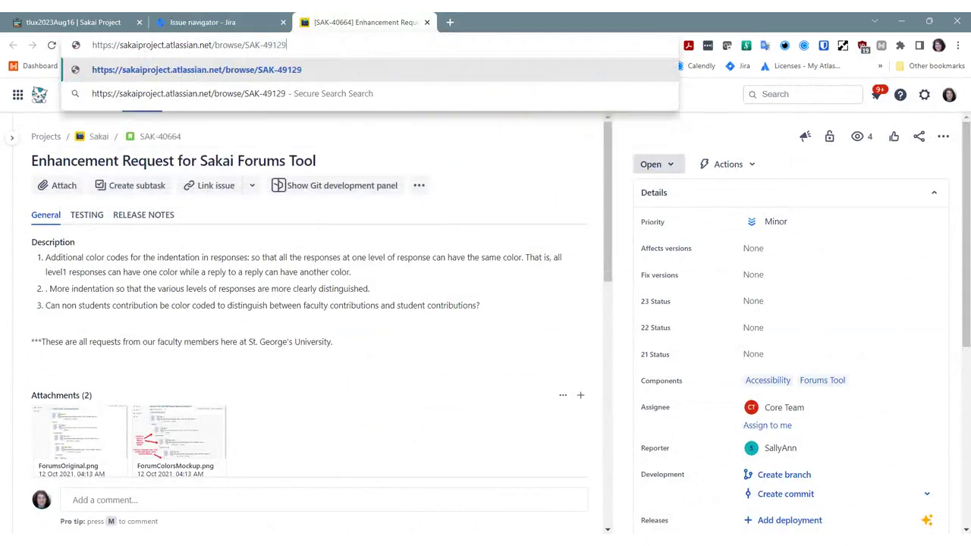
key(Return)
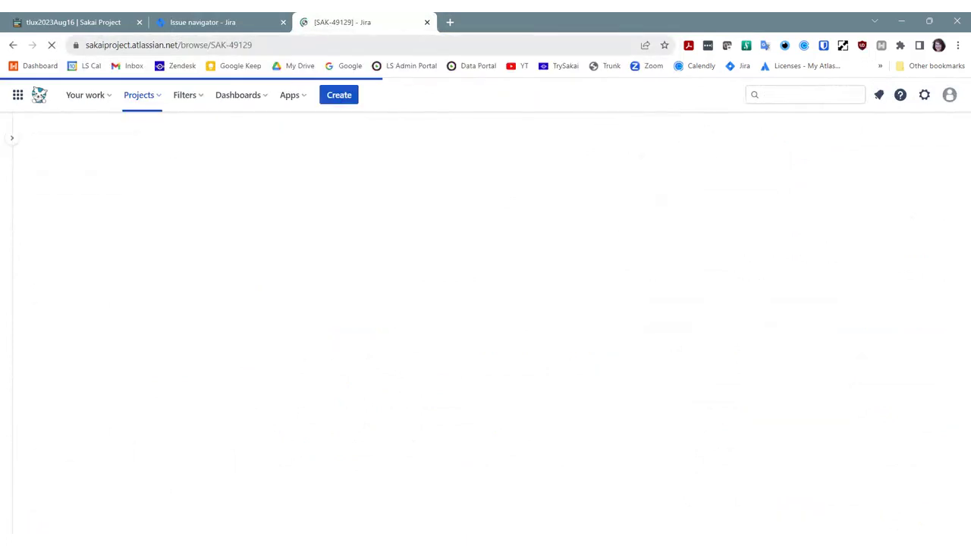
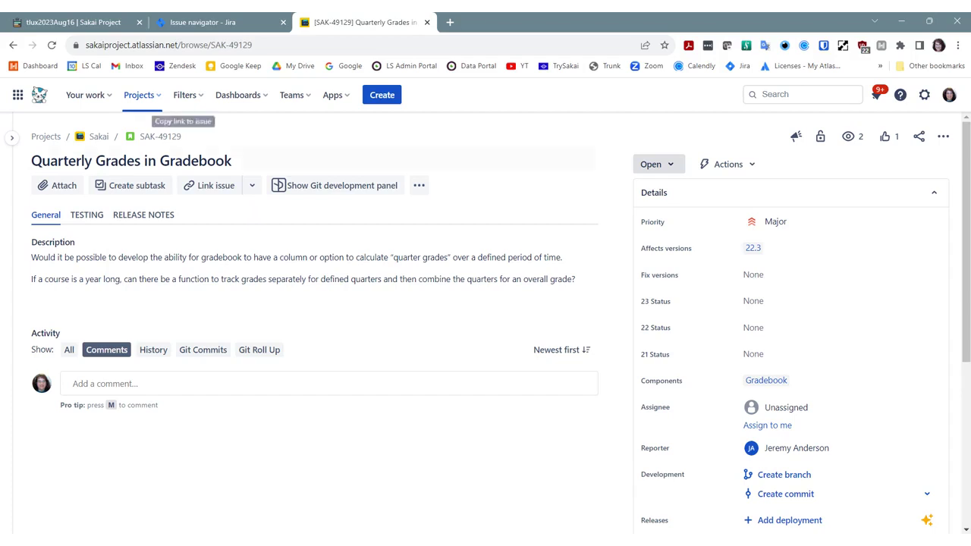
click(236, 22)
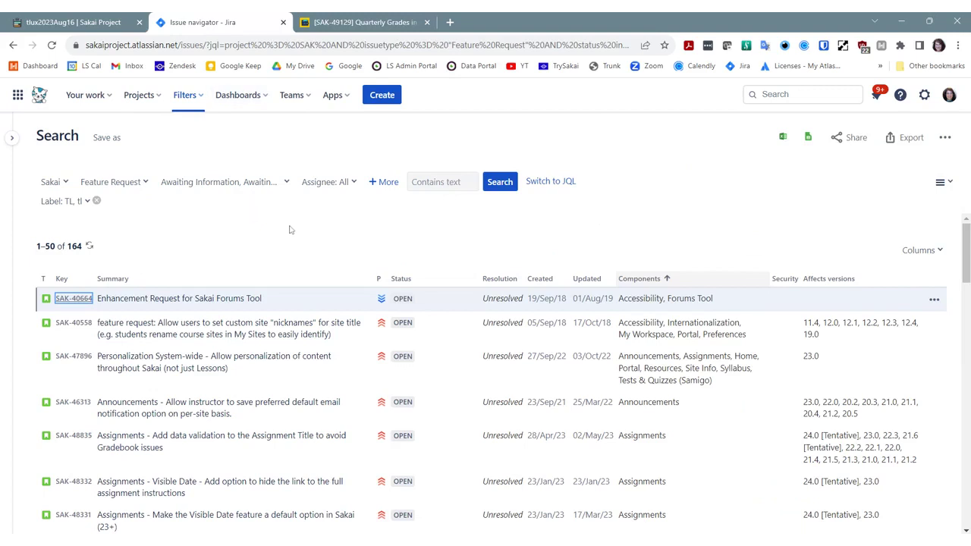
click(63, 25)
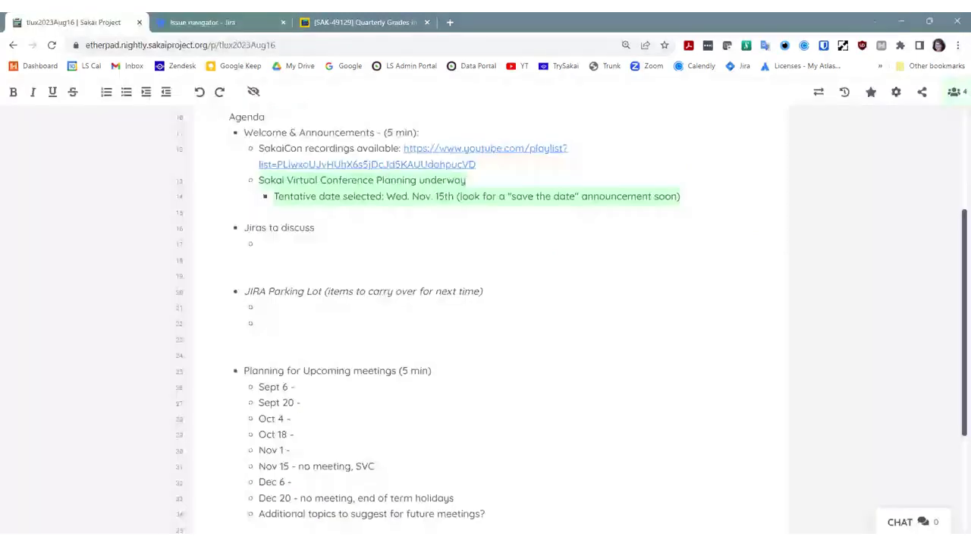
key(ctrl+3)
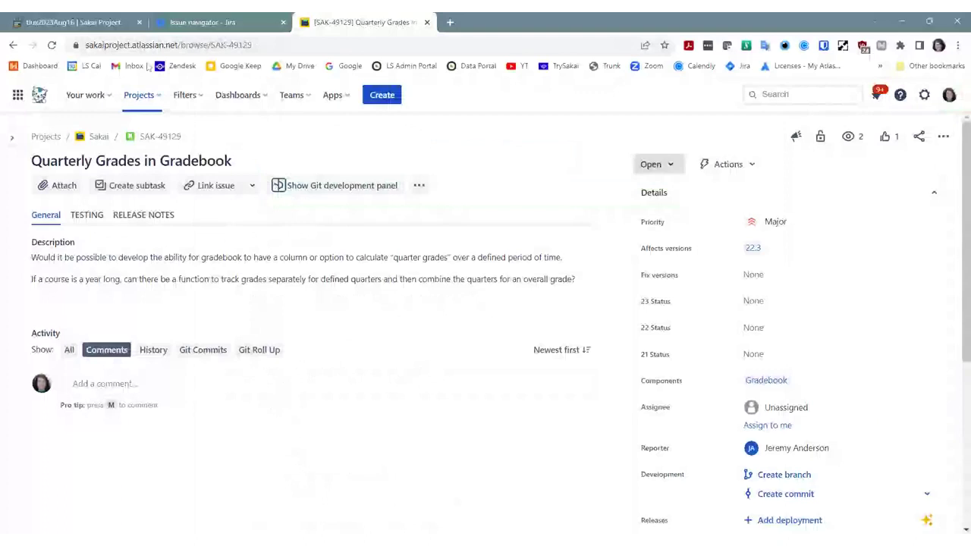
click(72, 22)
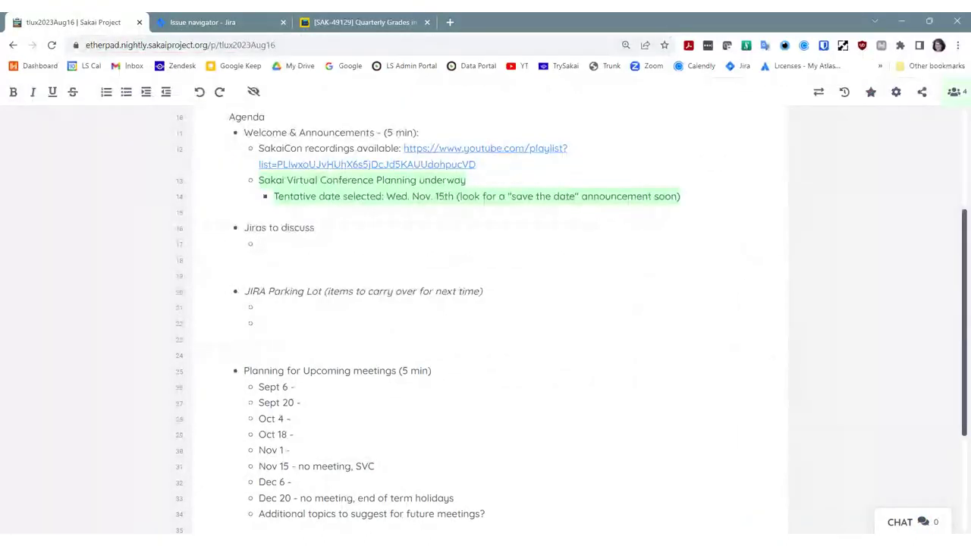
text(https://sakaiproject.atlassian.net/browse/SAK-49129)
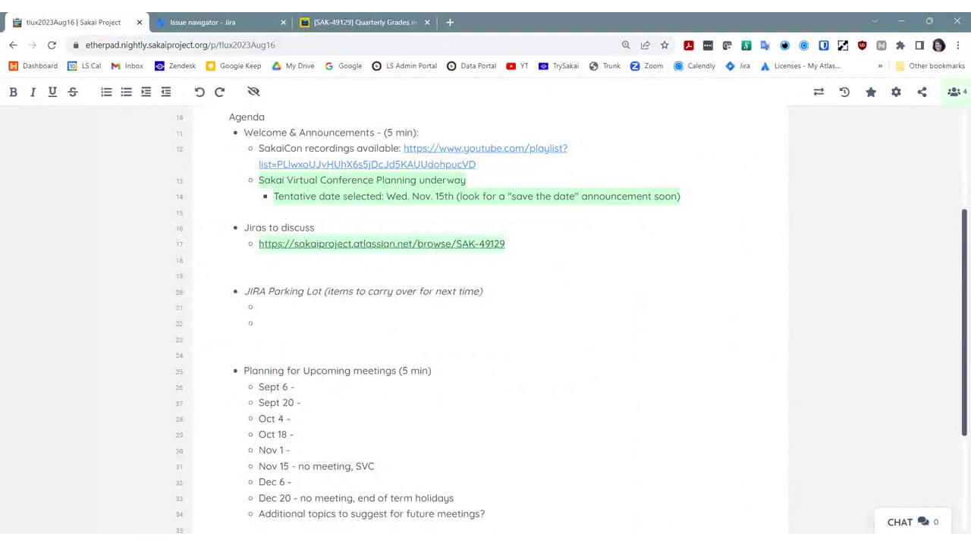
Add an indented note under the SAK-49129 link reading "possible workarounds PostEm, Parent/child sites".
key(Return)
key(Tab)
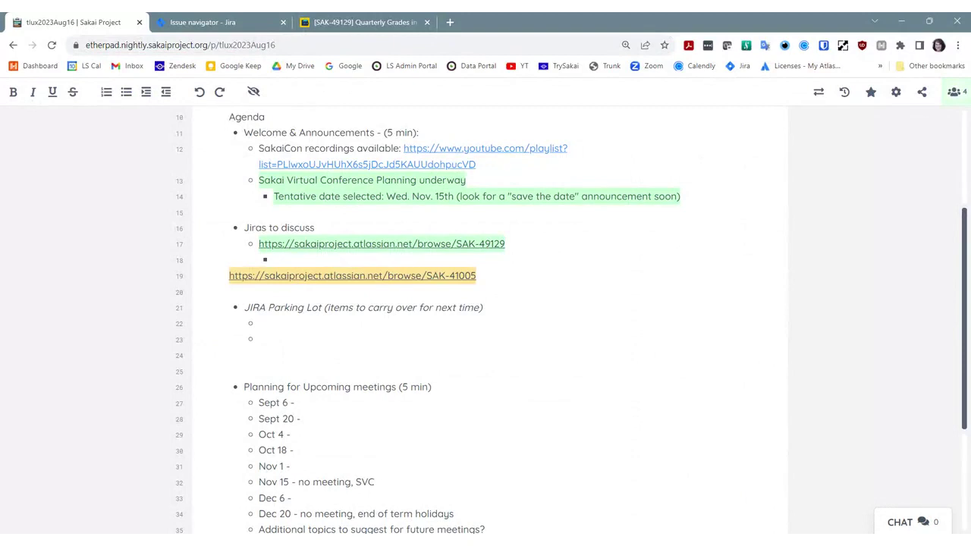
text(possible work)
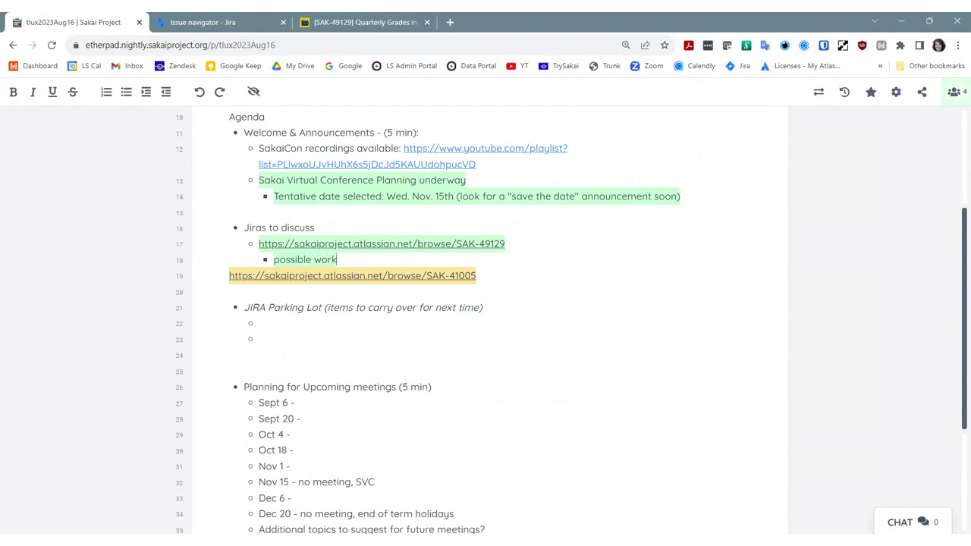
text(arounds )
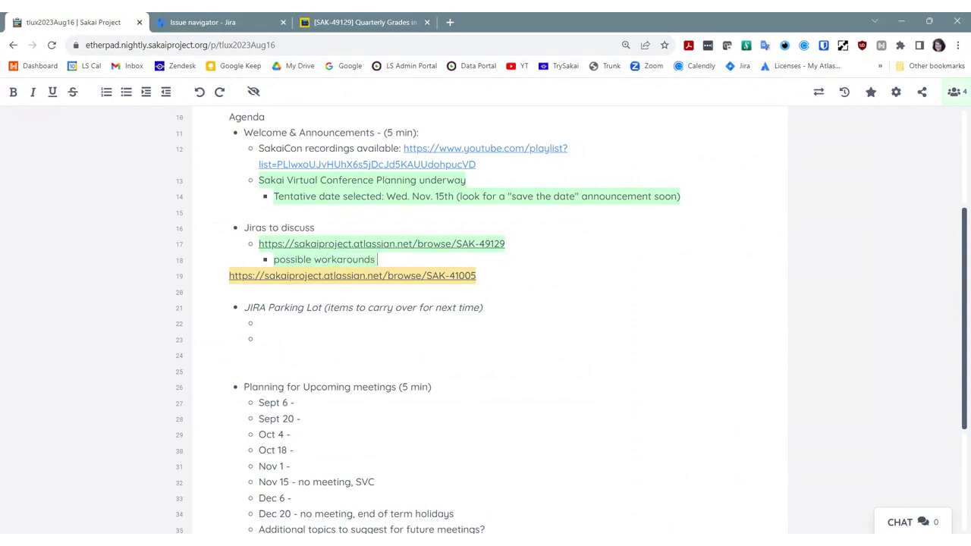
text(PostEm, )
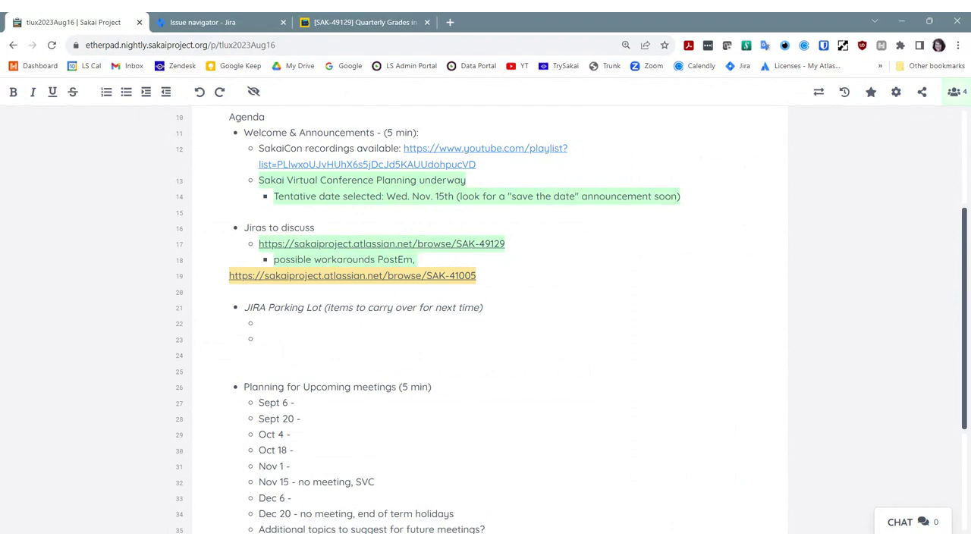
text(Parent/)
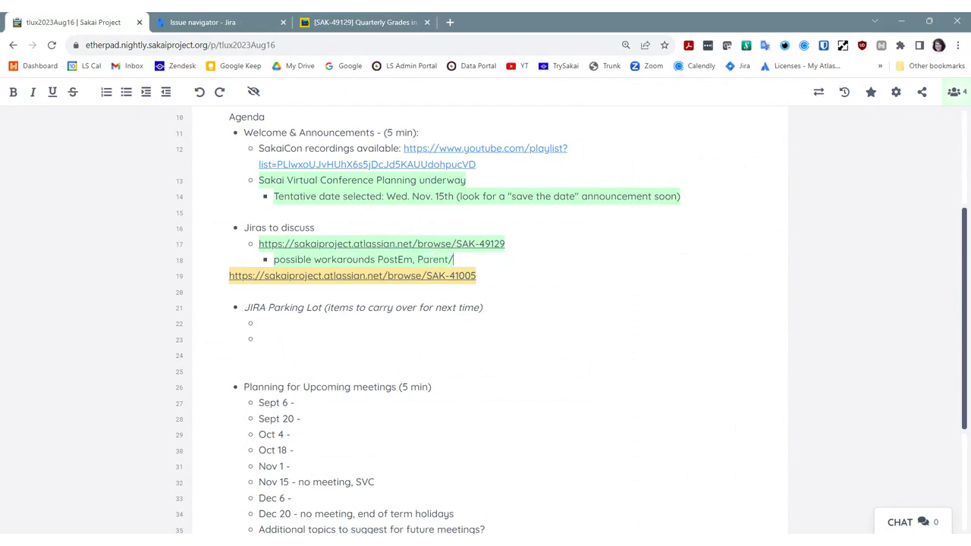
text(child sites)
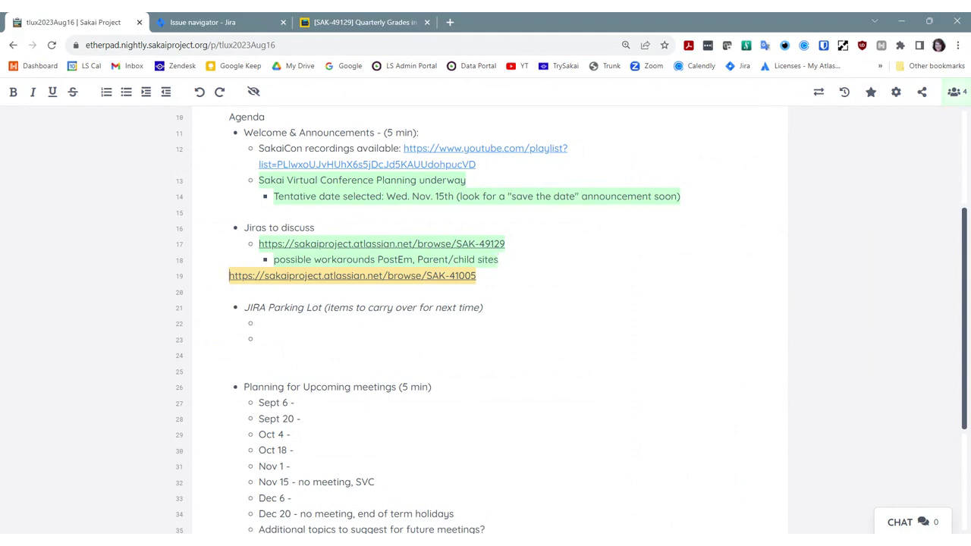
Format the SAK-41005 link as a second-level bullet under "Jiras to discuss", aligned with the SAK-49129 link.
click(126, 92)
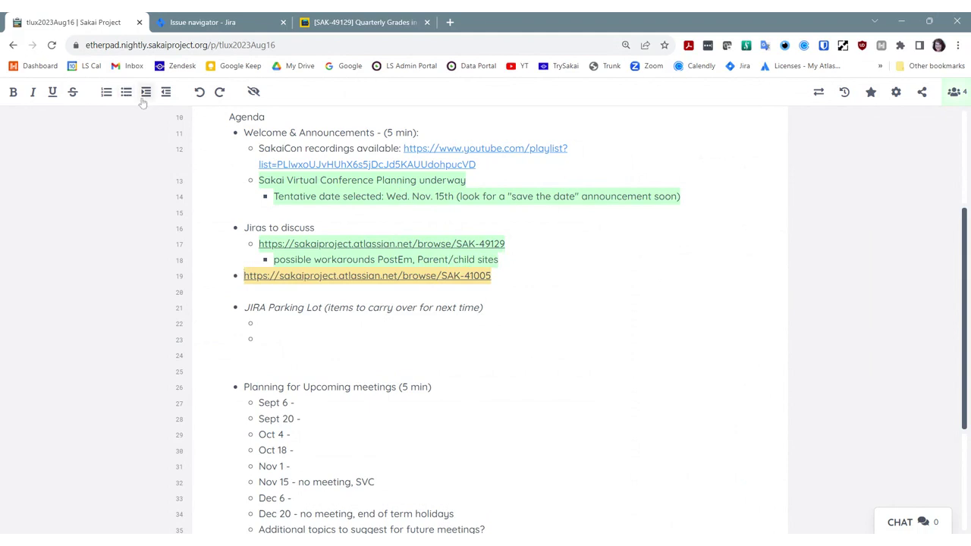
click(146, 92)
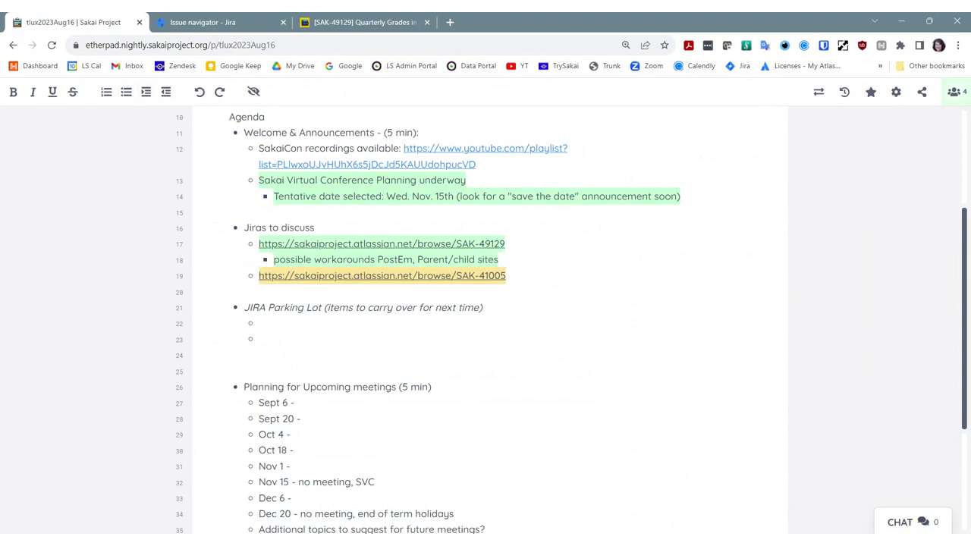
click(506, 276)
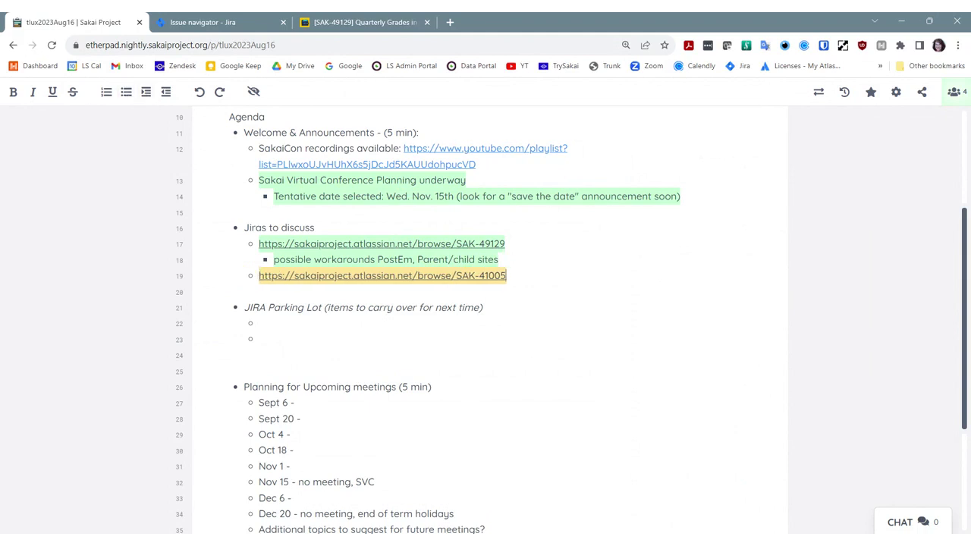
Open issue SAK-41005 from the agenda link and review its description, attachments and linked issues.
click(417, 276)
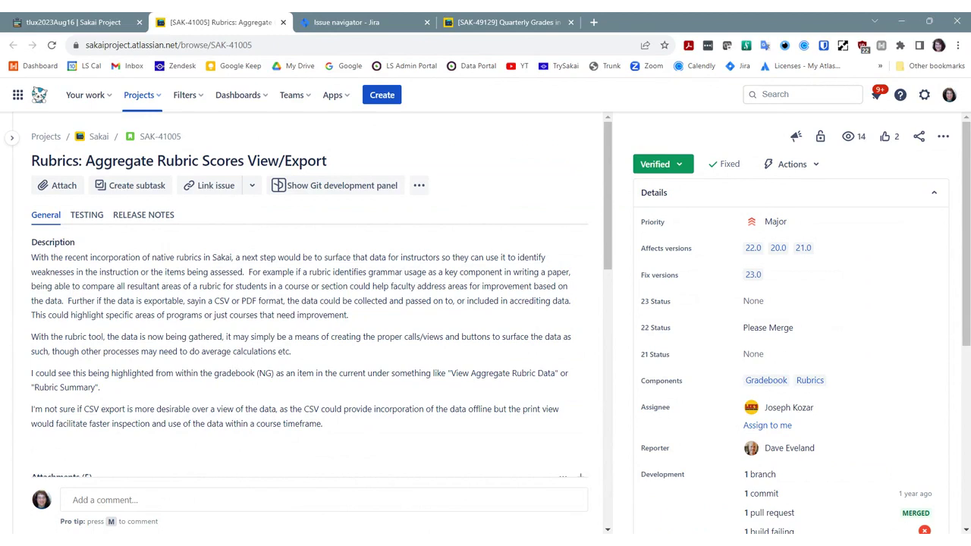
scroll(334, 452, down, 3)
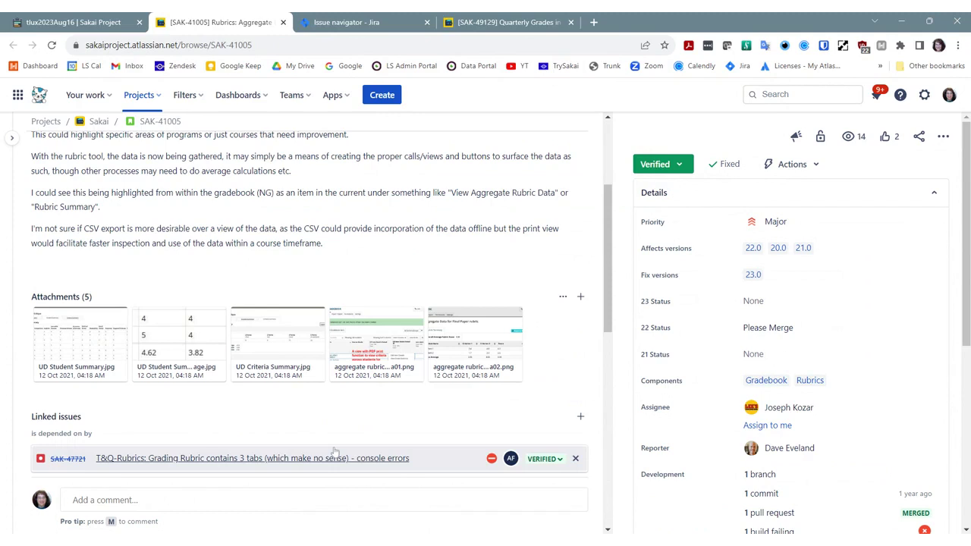
Review SAK-41005's linked issues, comments, version statuses, development information and labels.
mouse_move(335, 455)
scroll(365, 445, down, 3)
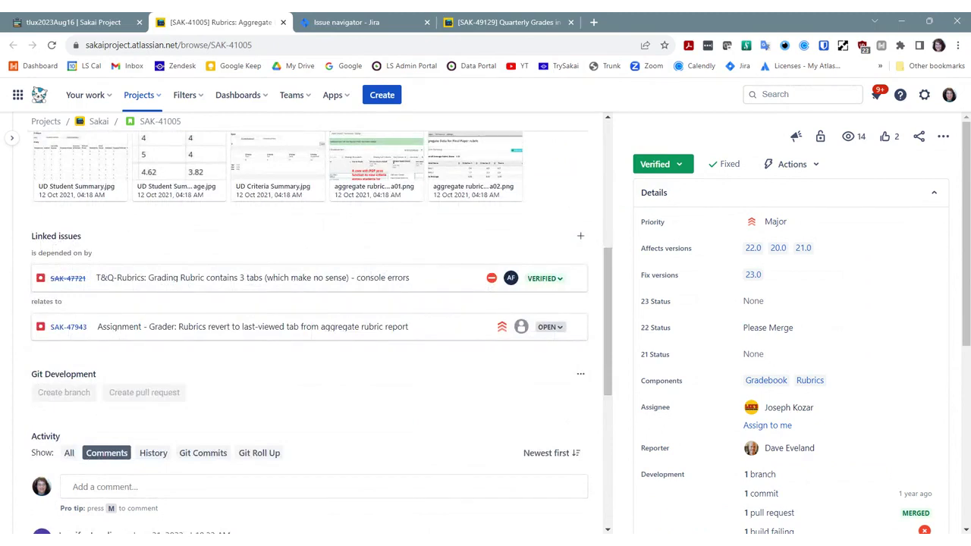
scroll(449, 462, down, 3)
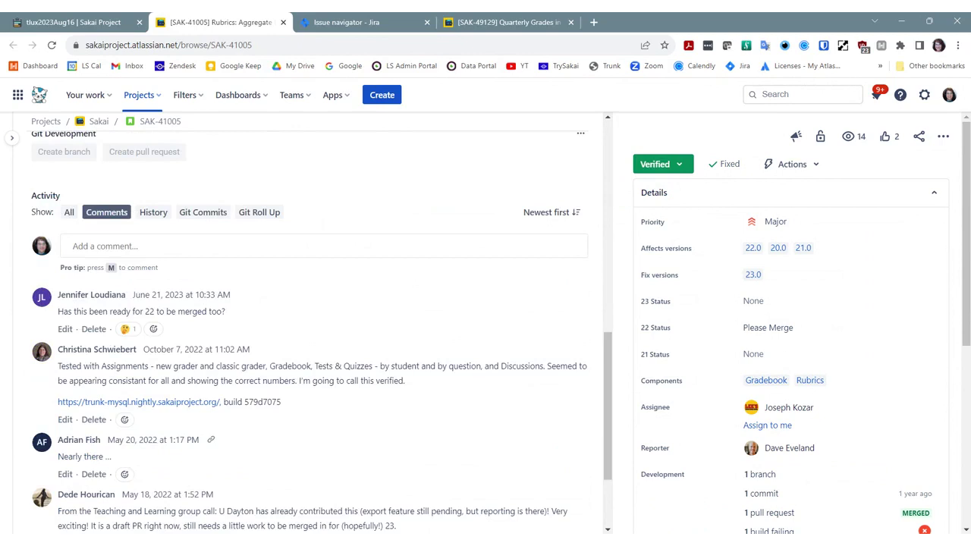
drag(607, 353, 621, 138)
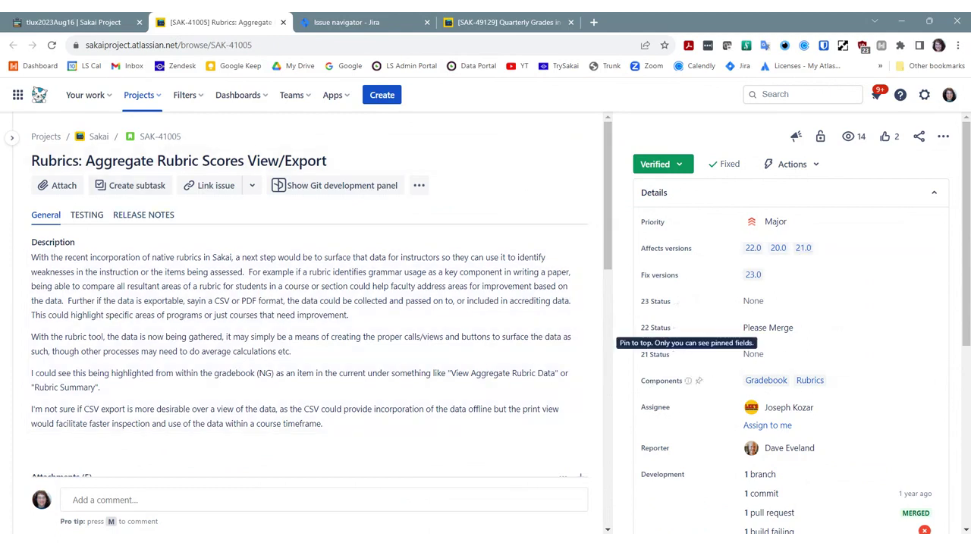
scroll(687, 356, down, 1)
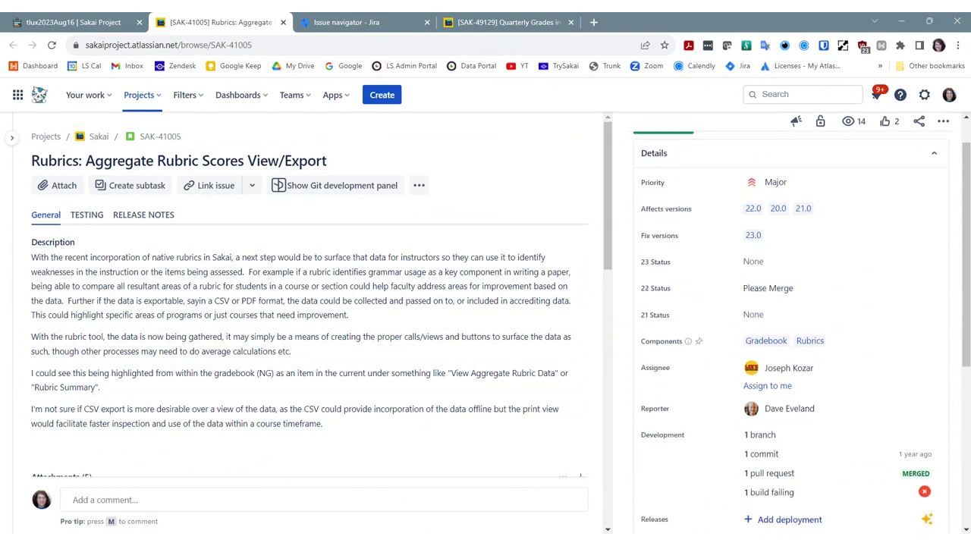
scroll(766, 402, down, 2)
mouse_move(767, 401)
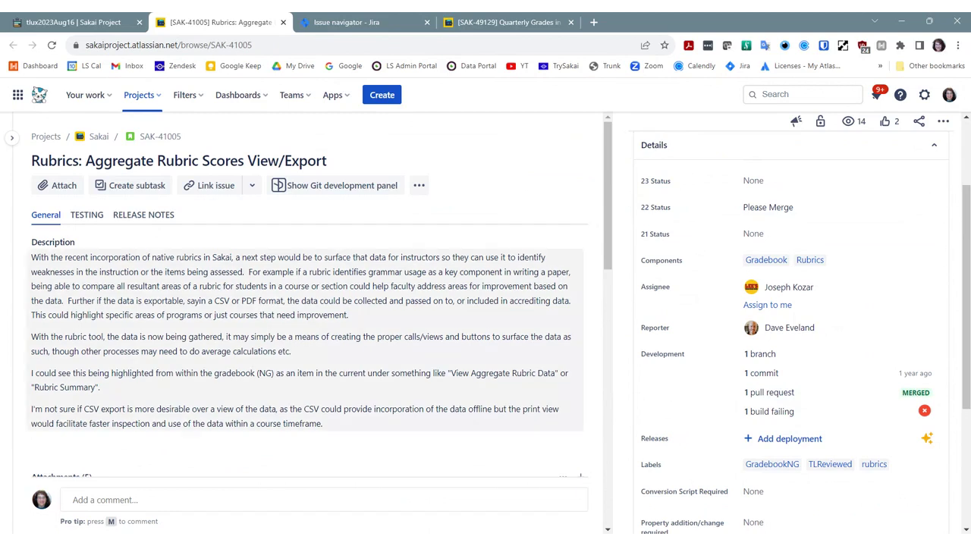
In the Etherpad agenda, add an indented note under the SAK-41005 link reading "ready to merge back to 22?".
click(57, 24)
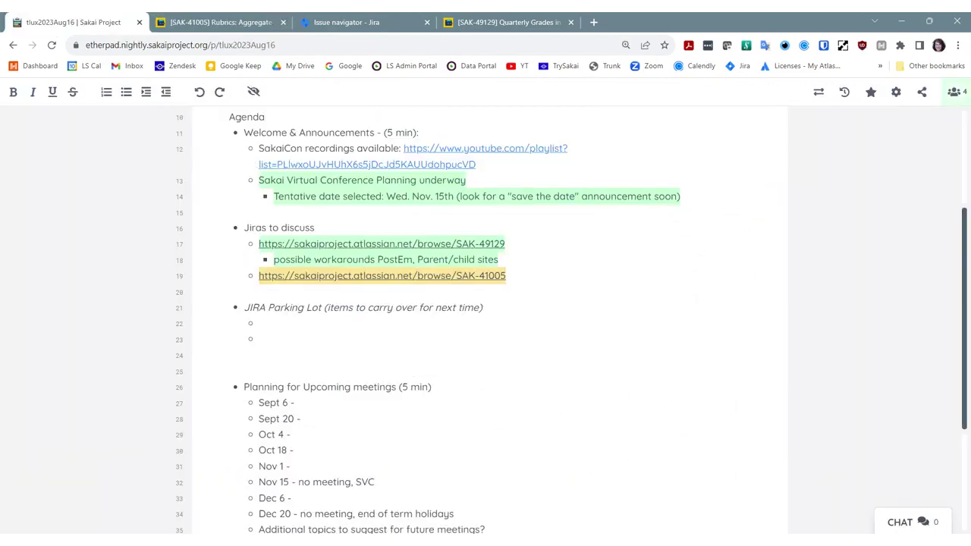
key(End)
key(Return)
key(Tab)
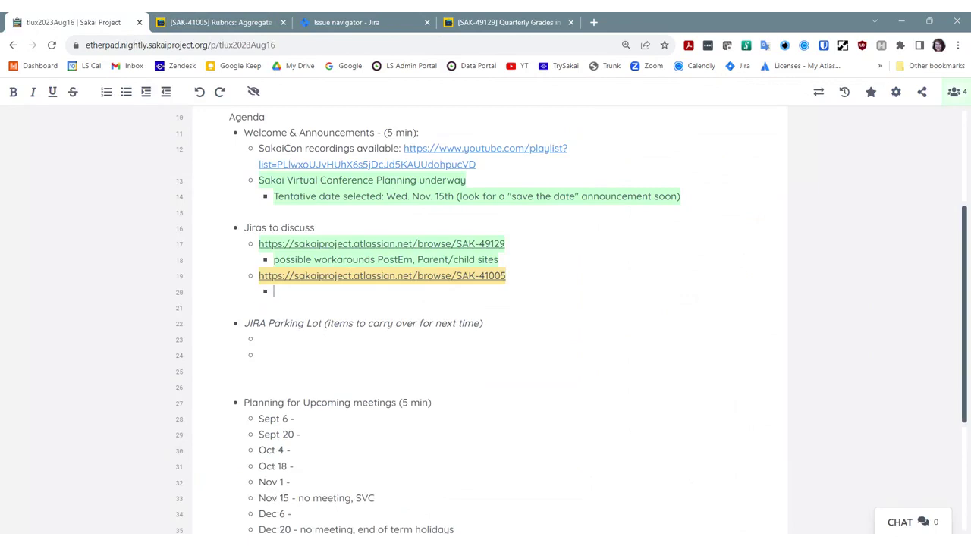
text(re)
key(BackSpace)
text(eady to)
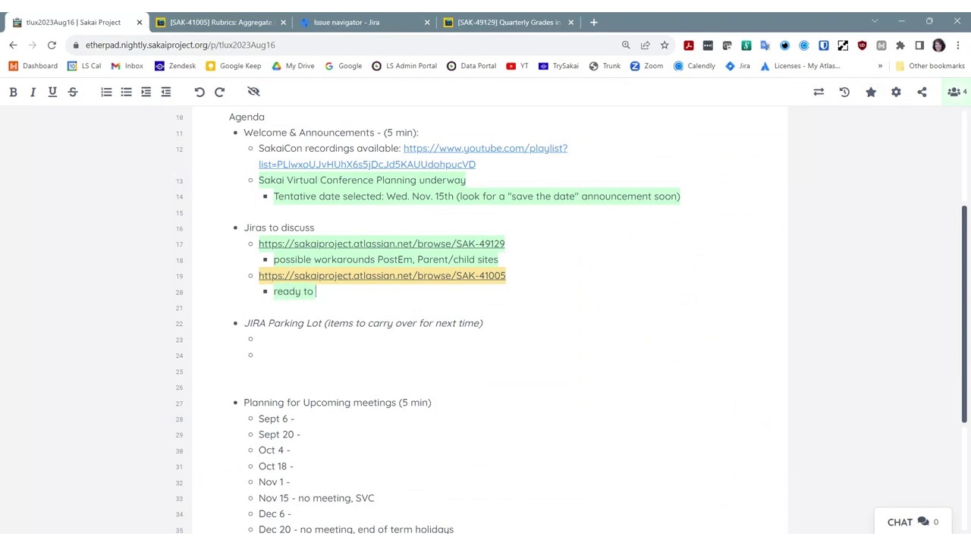
text( merge back )
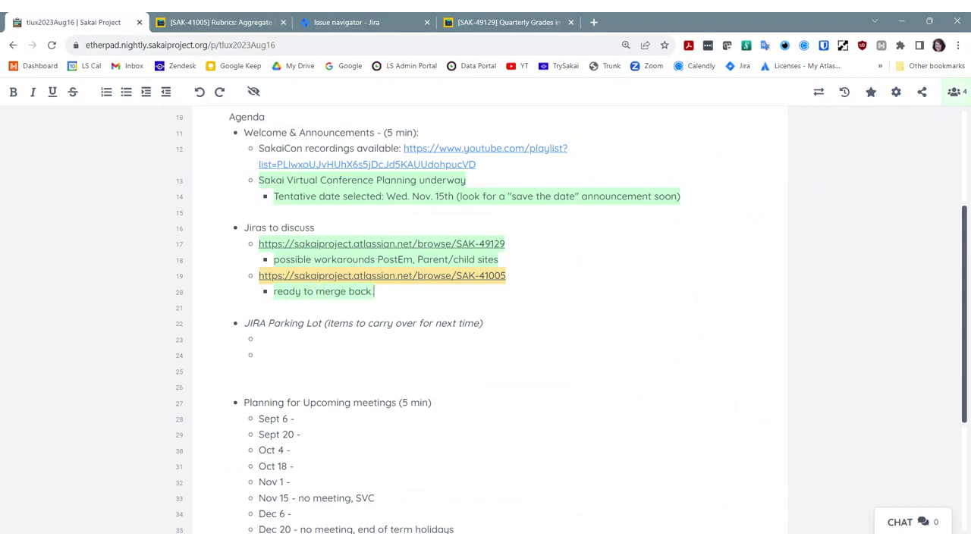
text(to 22?)
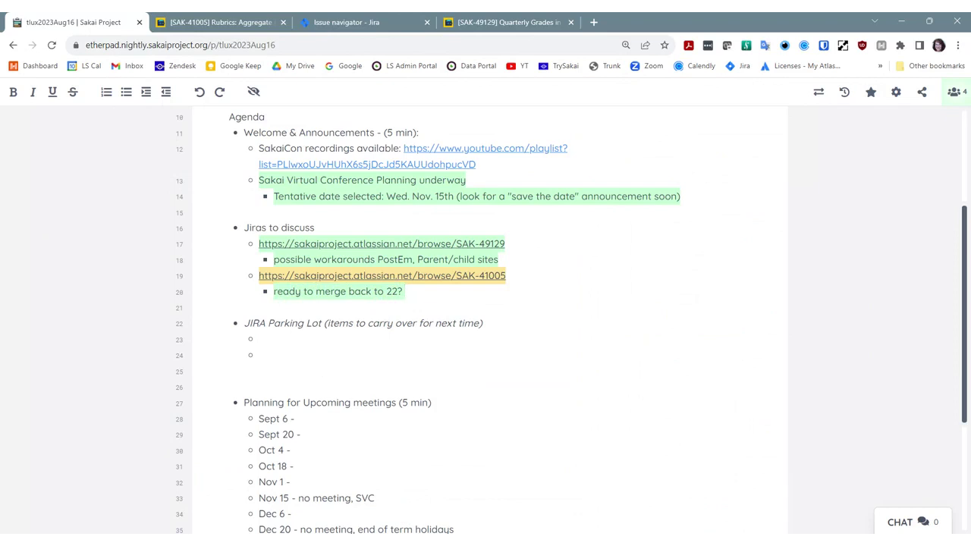
Continue the SAK-41005 note with "uncertain, would need to check to see with changes between 22 and 23 in rubrics".
text( uncertain, would al)
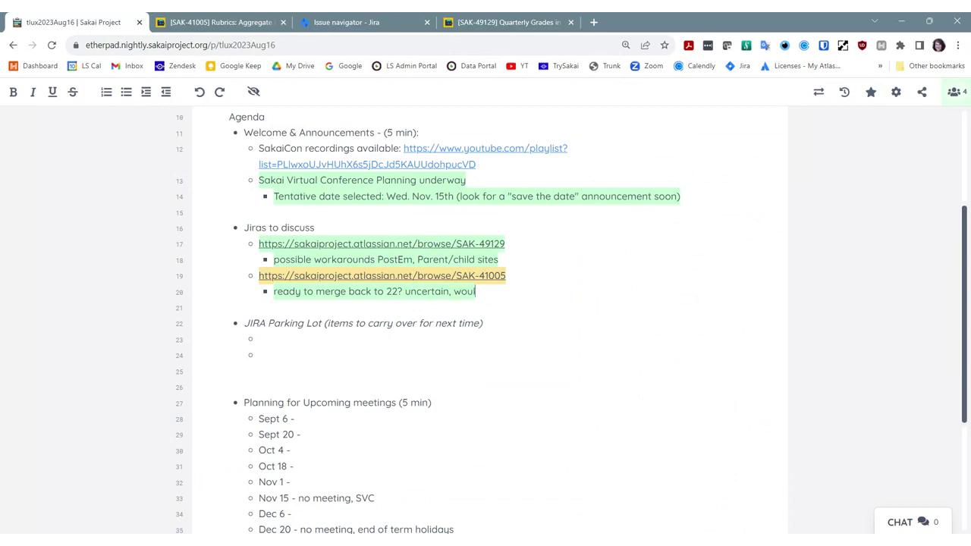
key(BackSpace)
key(BackSpace)
text(need to check to see with )
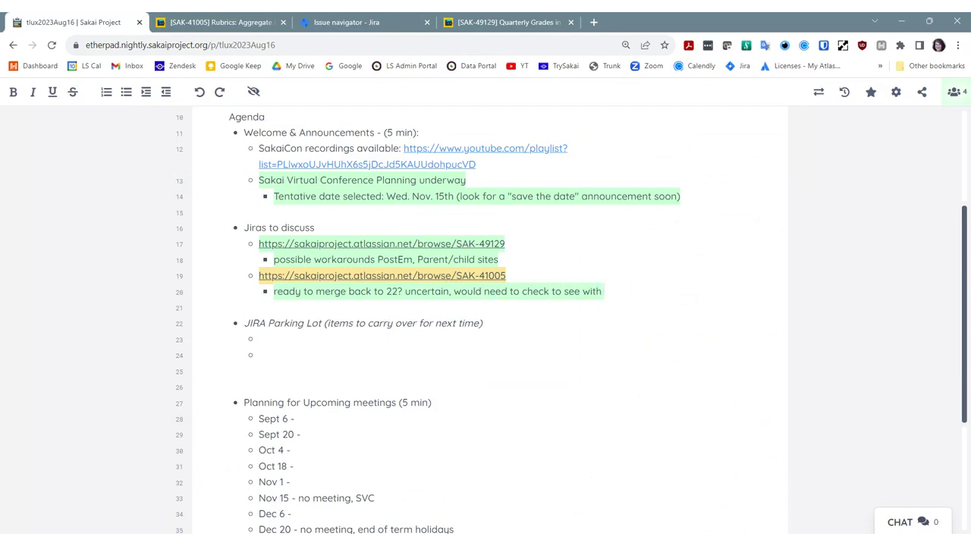
text(changes)
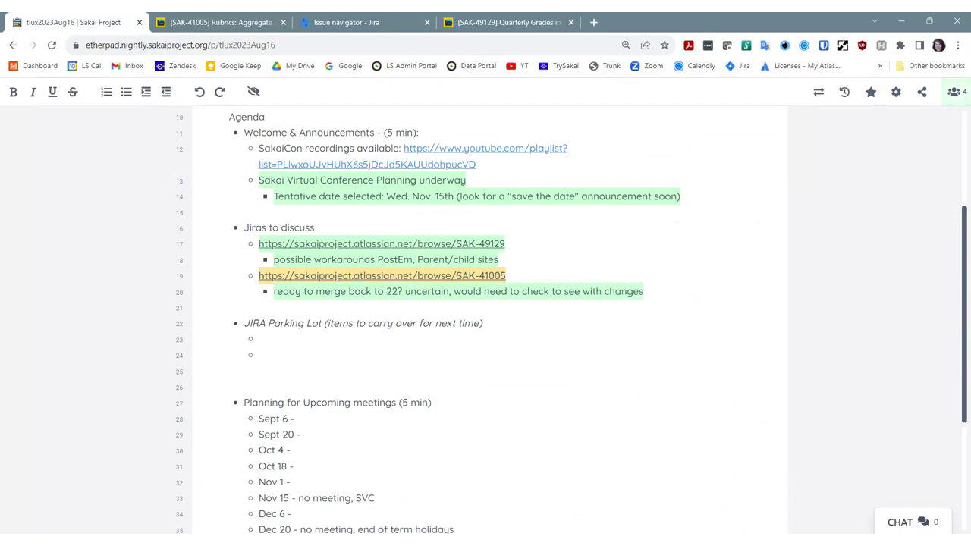
text( between )
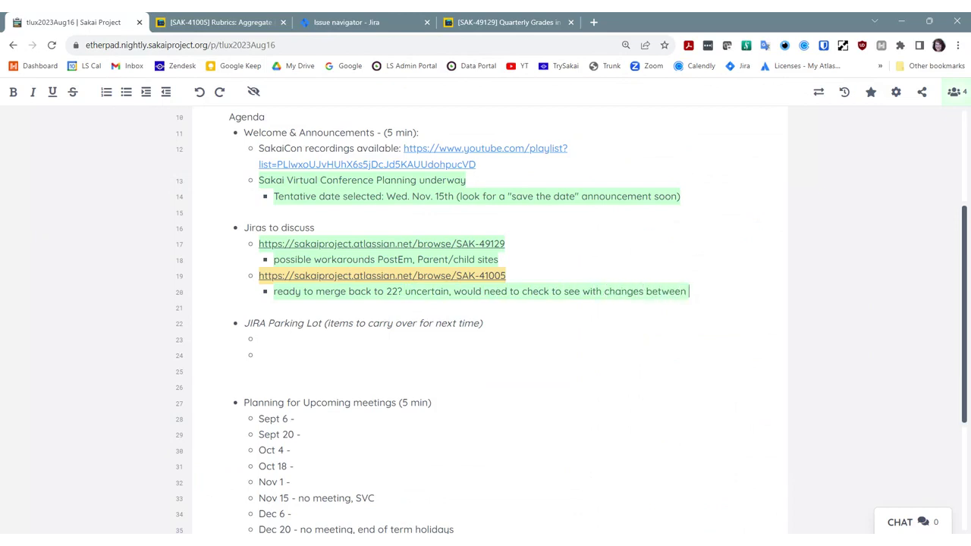
text(22 and)
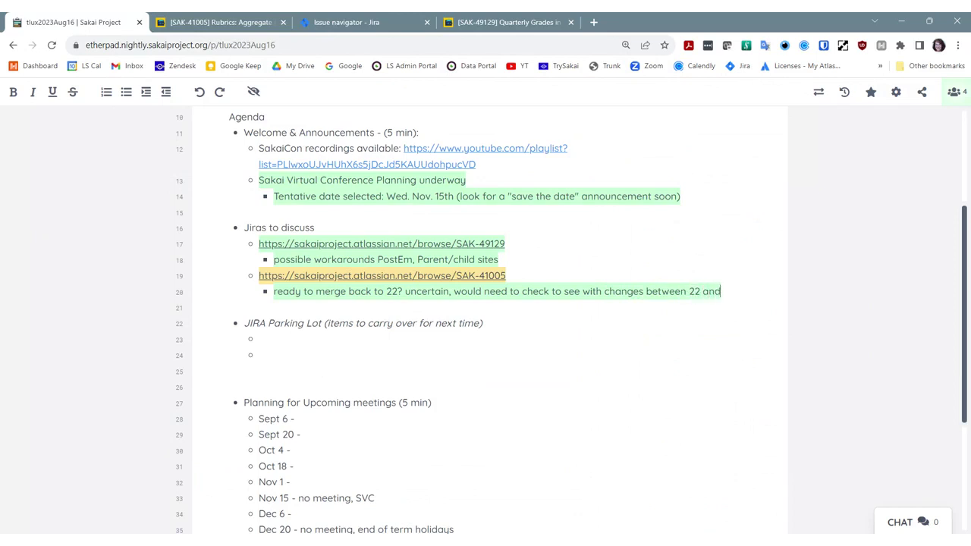
text( 23 in ru)
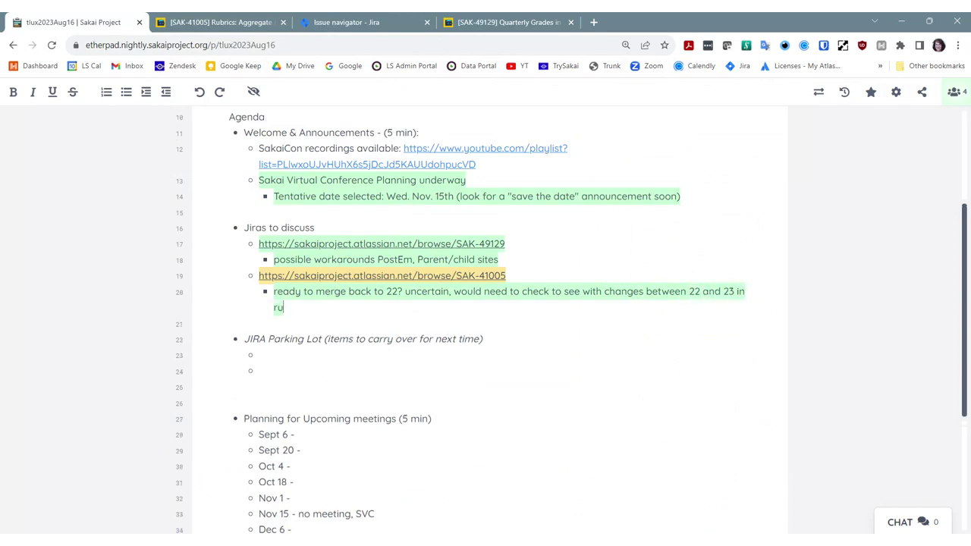
text(brics)
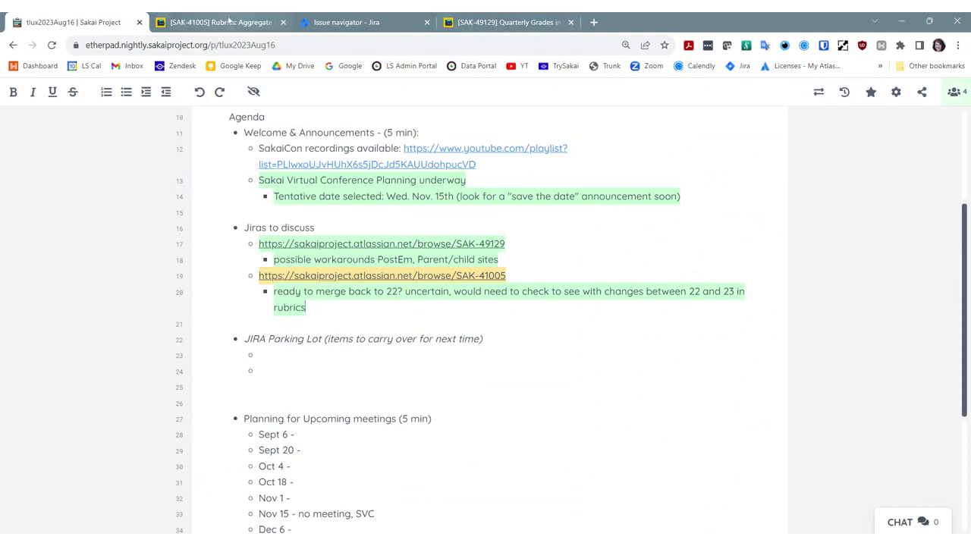
From the Jira feature-request search results, open SAK-47896 about system-wide personalization in a separate tab.
click(230, 21)
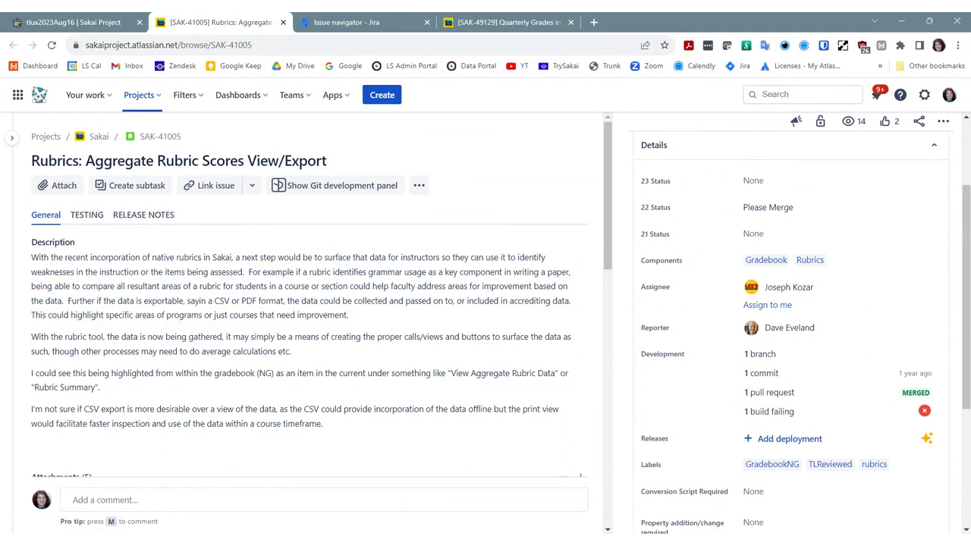
click(346, 22)
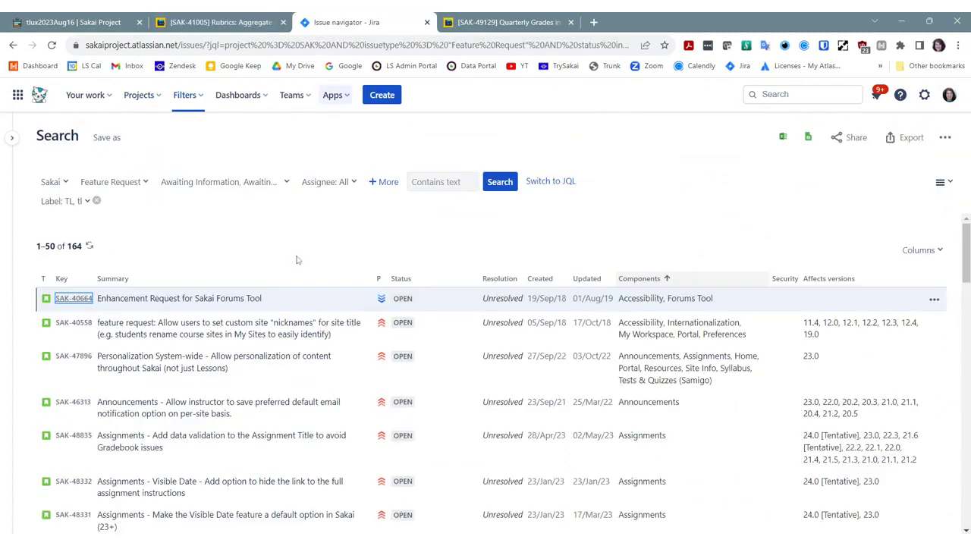
click(239, 216)
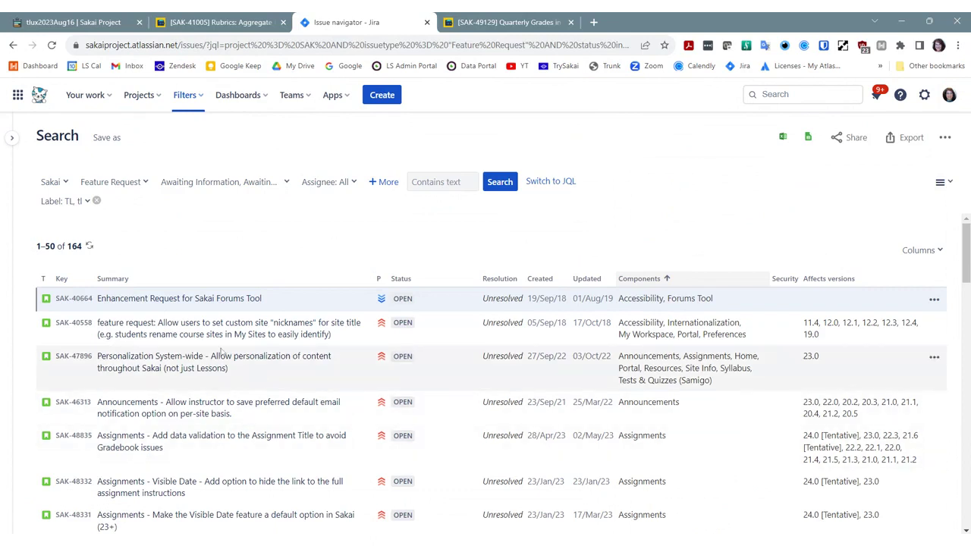
click(199, 325)
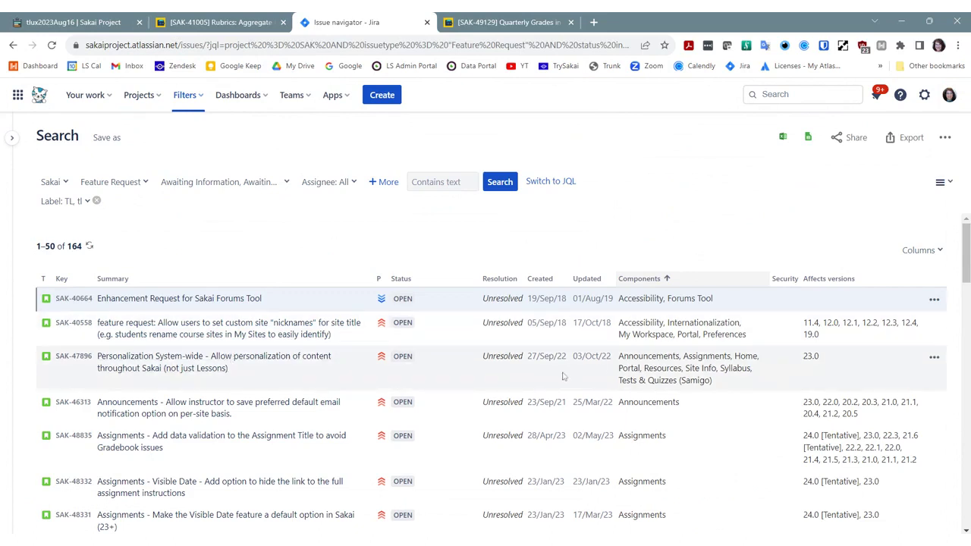
click(220, 362)
key(ctrl+Tab)
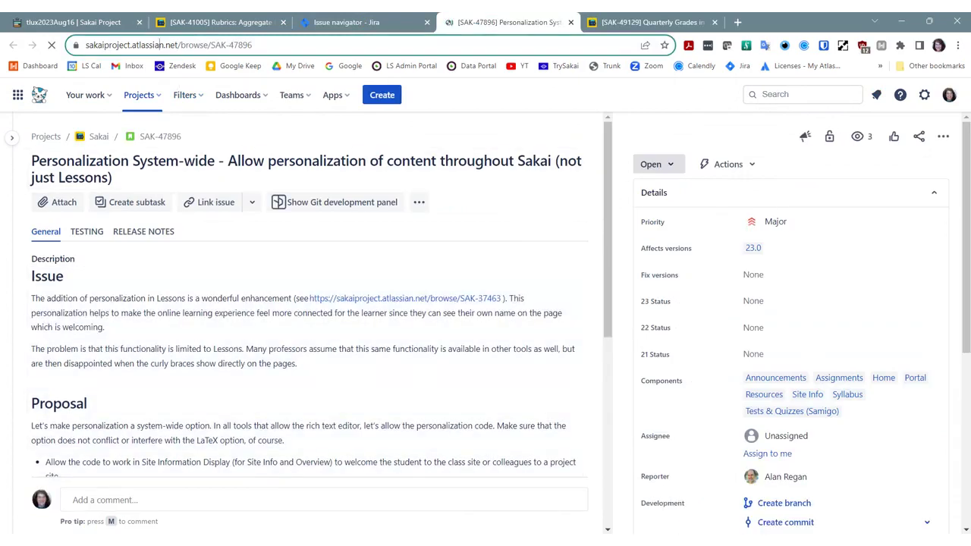
click(174, 45)
key(ctrl+c)
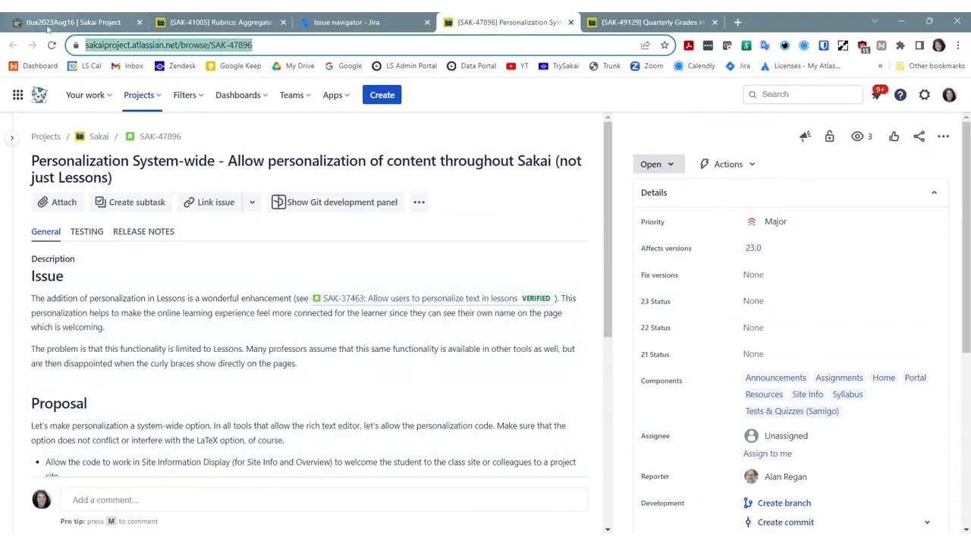
click(48, 25)
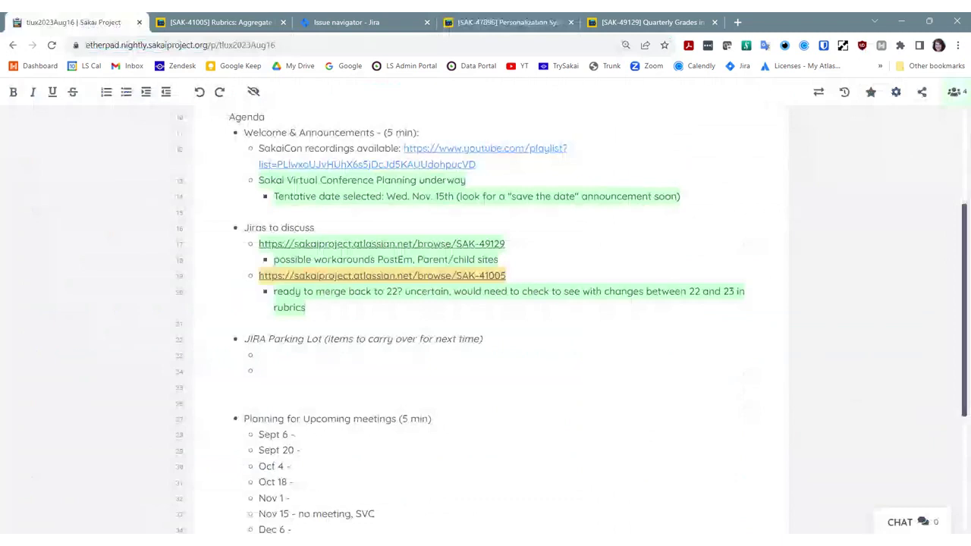
key(Return)
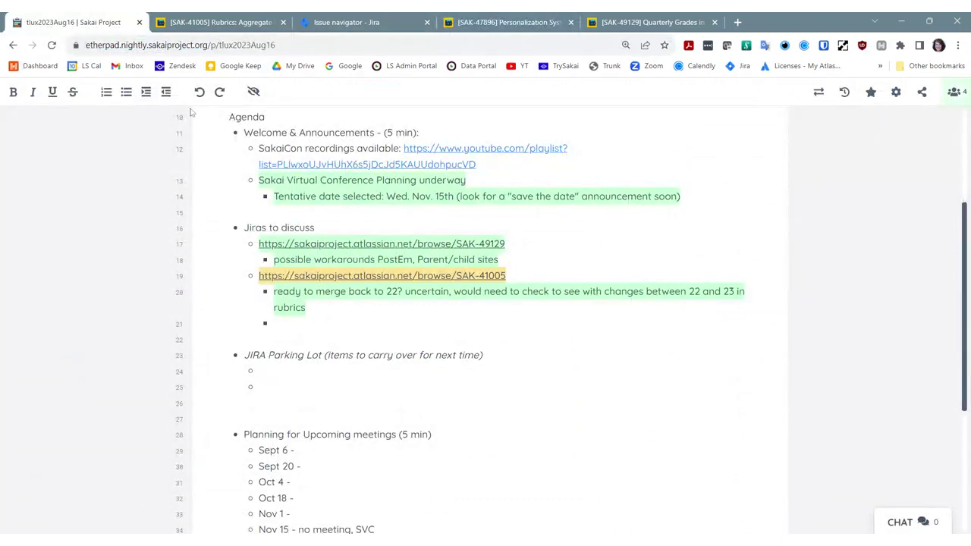
click(166, 92)
key(ctrl+v)
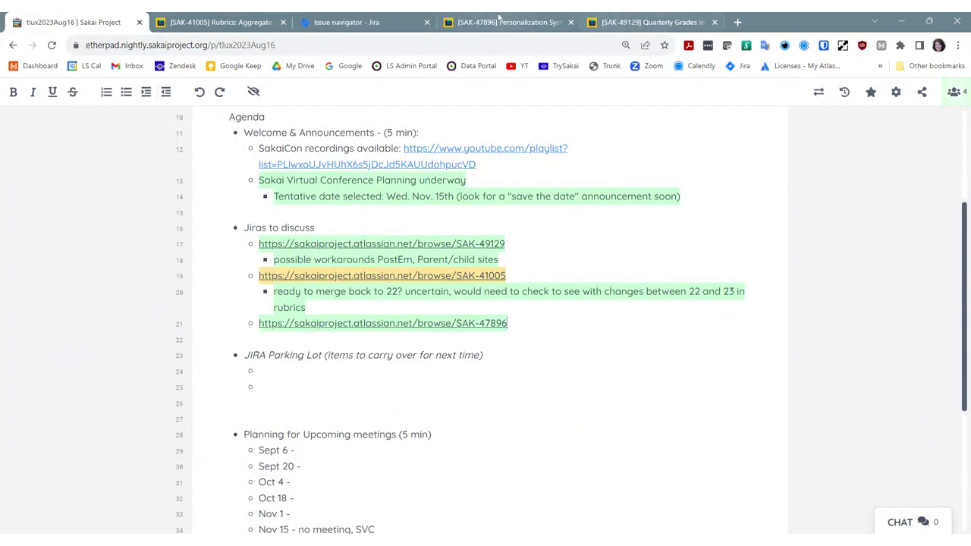
Return to issue SAK-47896 in Jira and review the Issue and Proposal sections of its description.
click(494, 23)
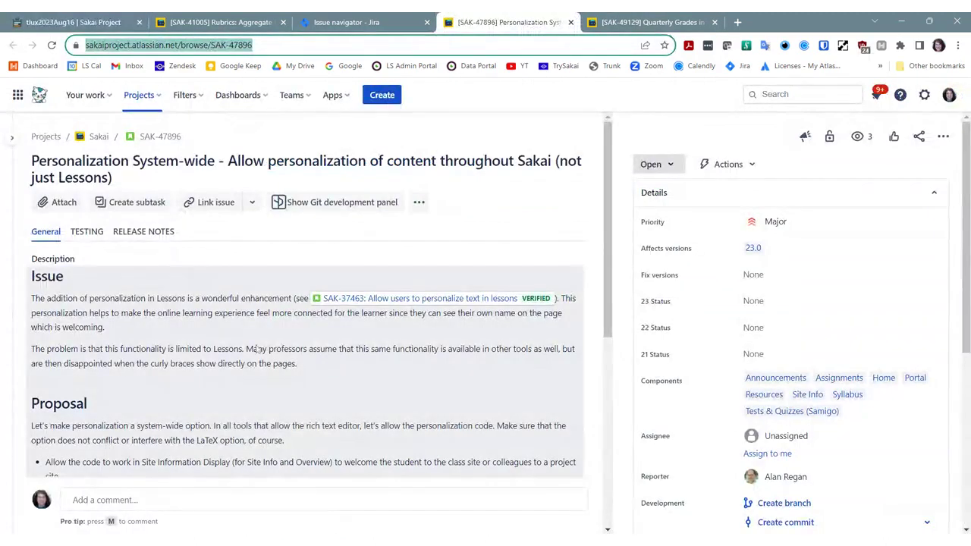
click(191, 409)
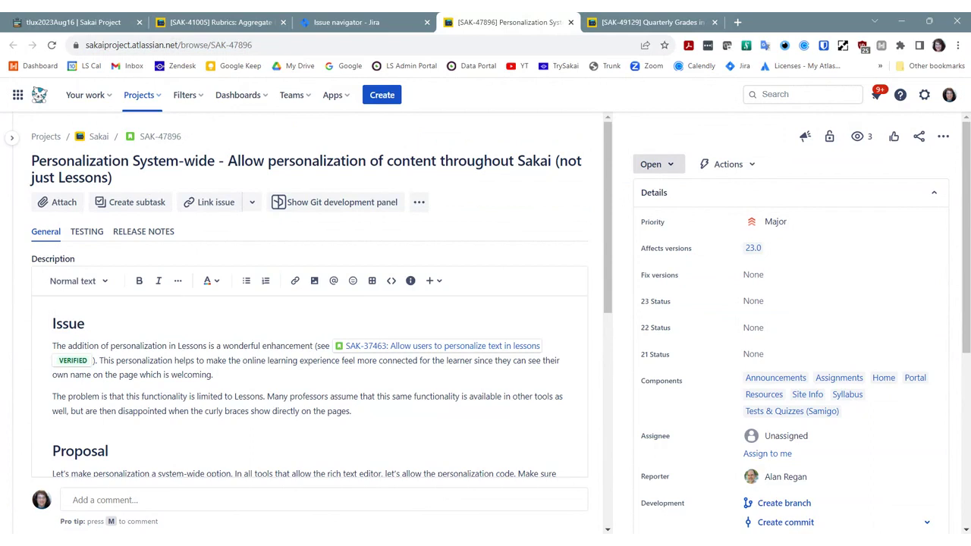
scroll(319, 303, down, 3)
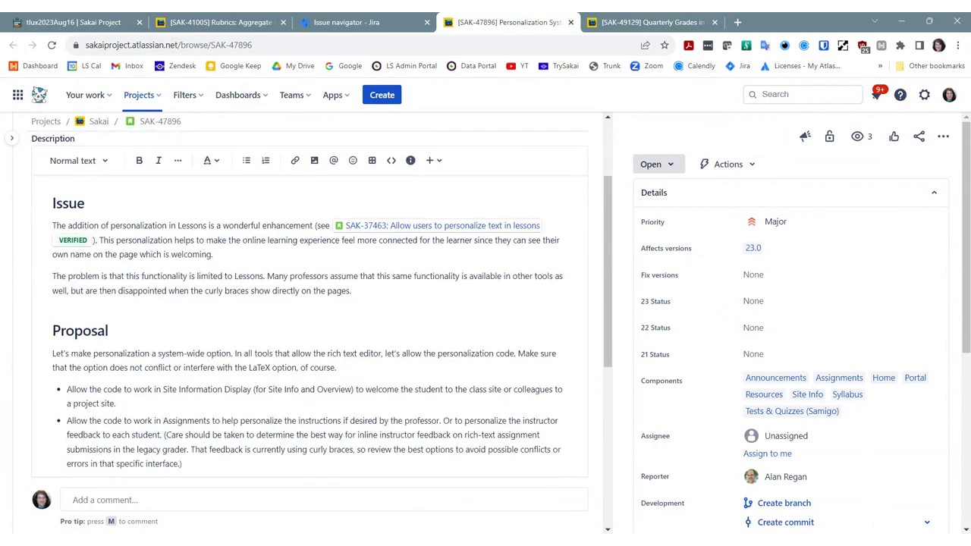
click(108, 331)
scroll(322, 304, down, 2)
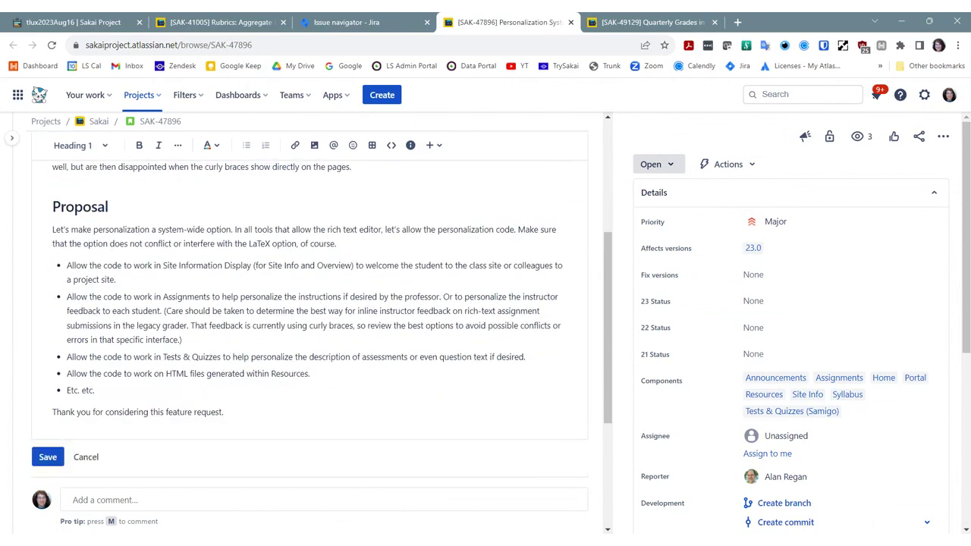
scroll(310, 303, down, 1)
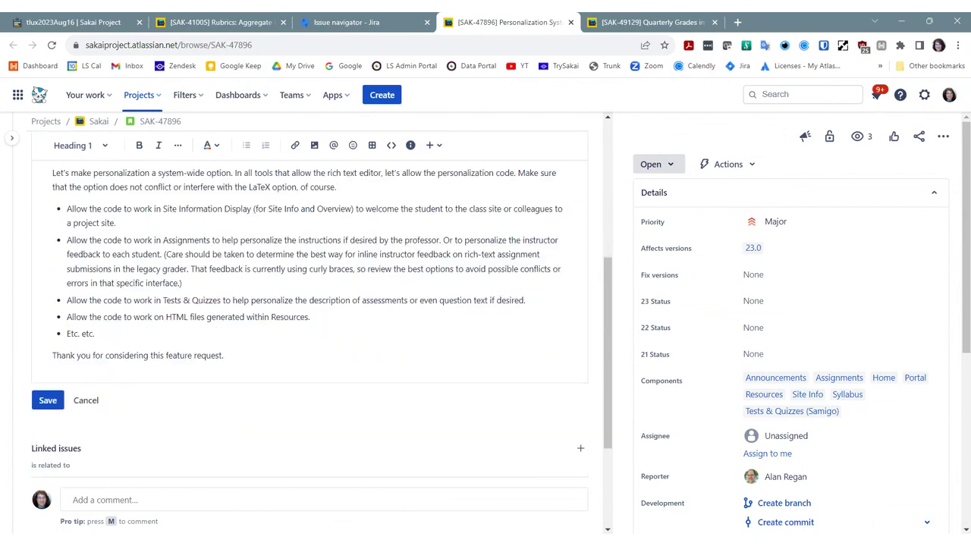
scroll(310, 304, up, 1)
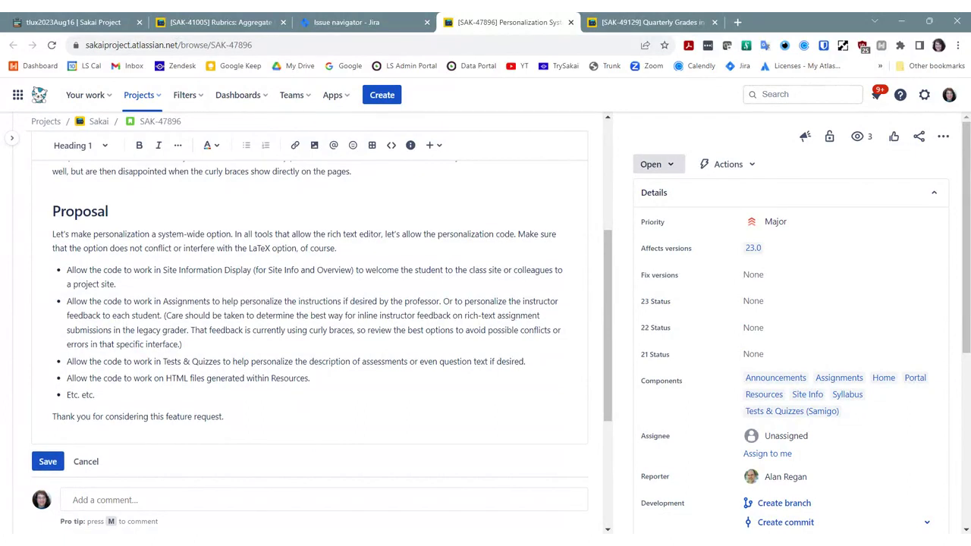
scroll(309, 319, up, 3)
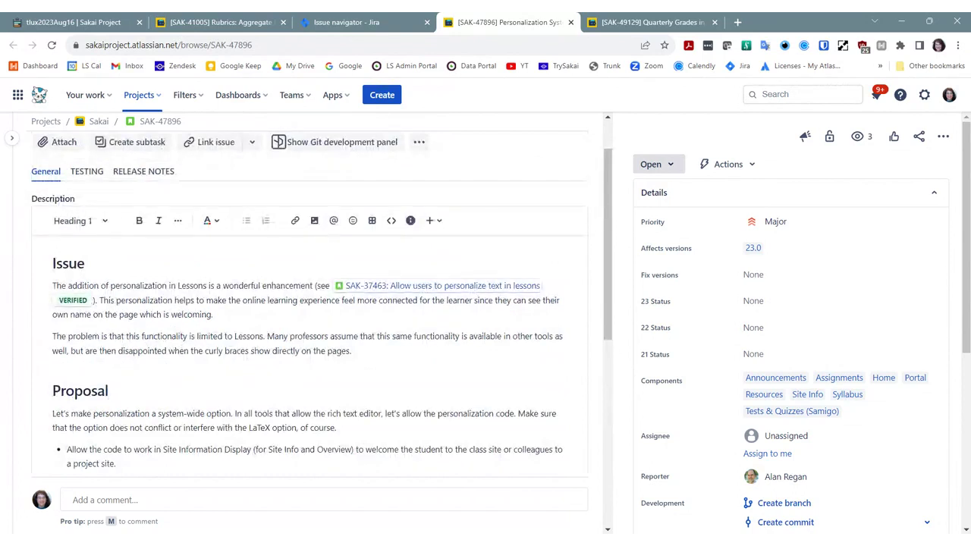
scroll(309, 319, down, 1)
scroll(310, 319, up, 1)
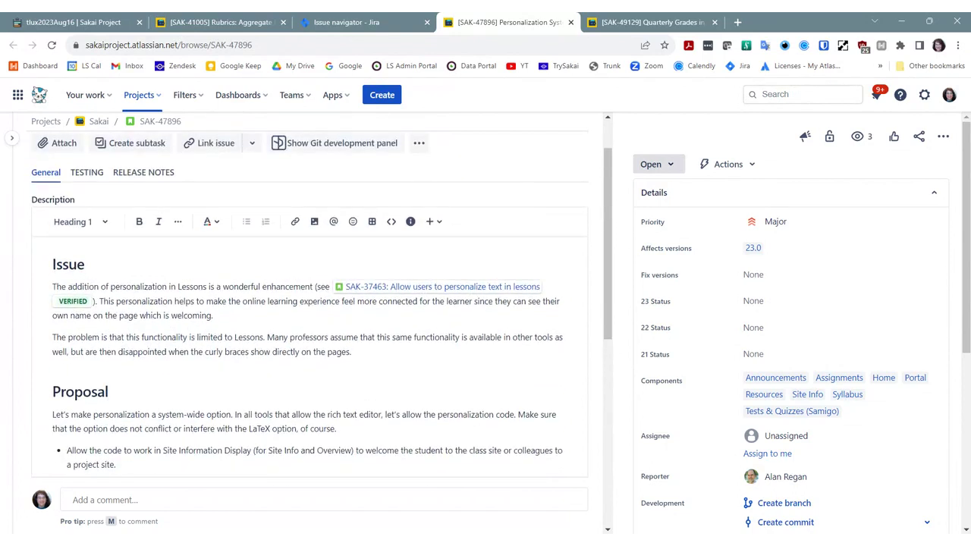
scroll(310, 319, up, 1)
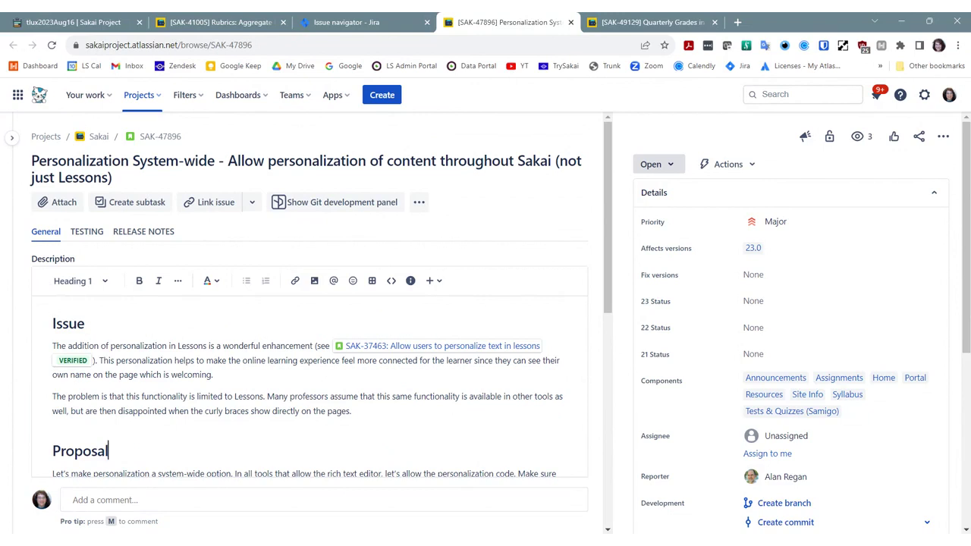
Read through the full Issue and Proposal text of SAK-47896, including the bulleted list of tools proposed for personalization.
scroll(319, 304, down, 2)
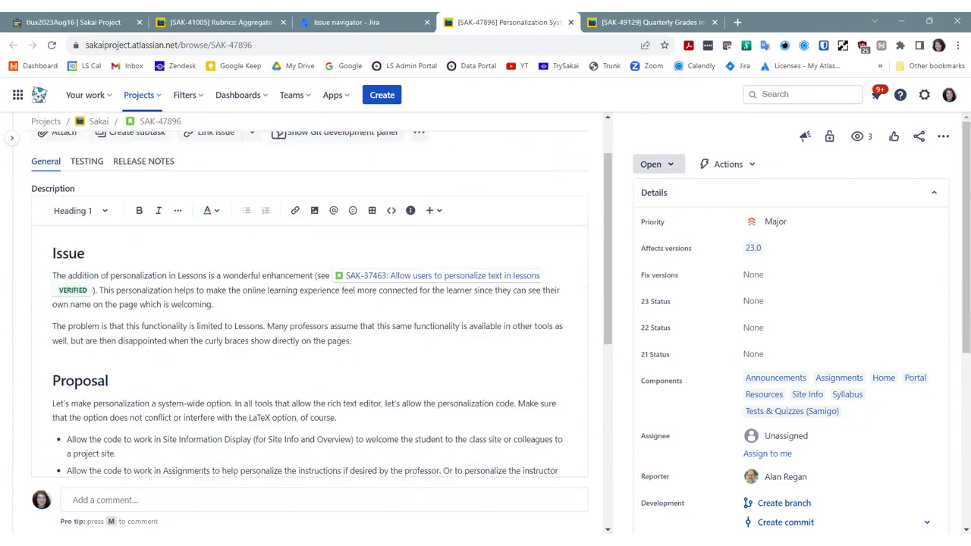
scroll(310, 303, down, 2)
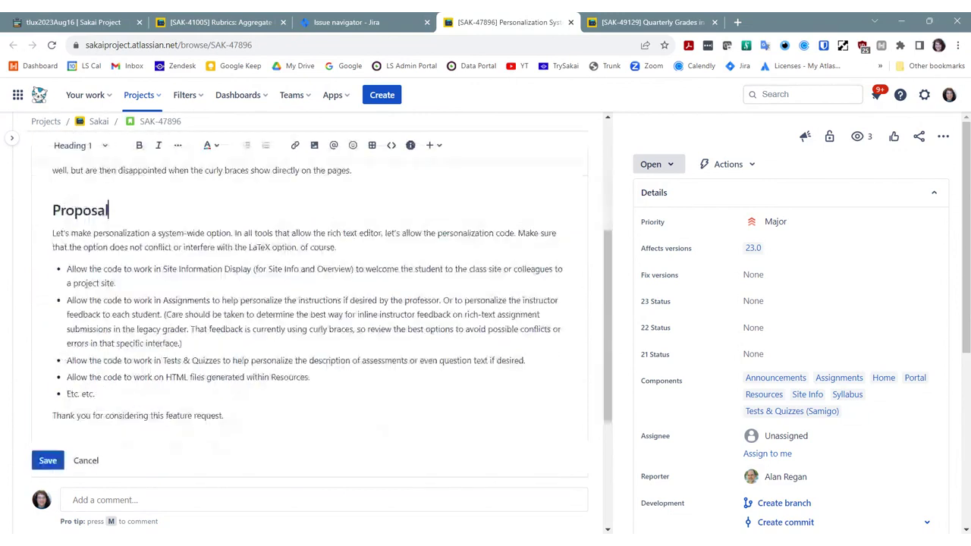
scroll(328, 457, up, 2)
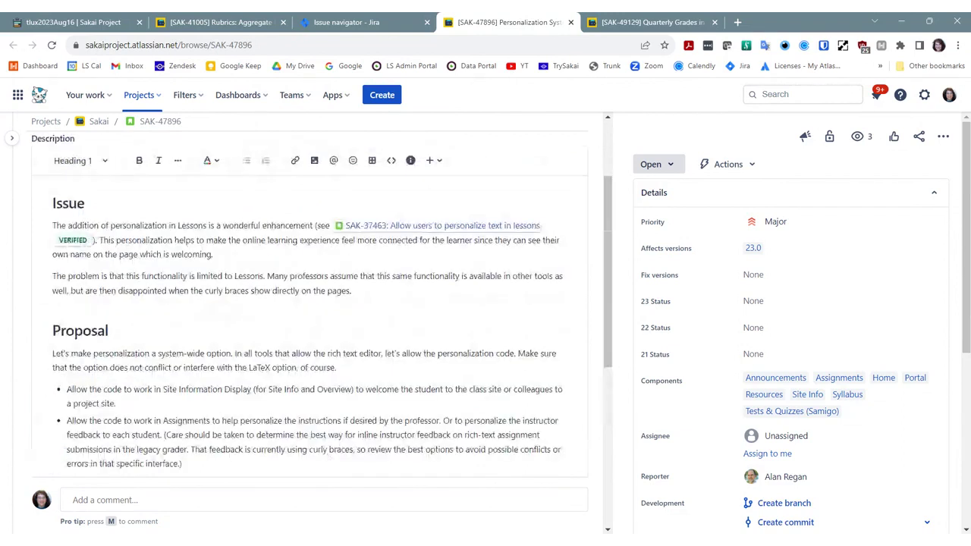
scroll(309, 304, down, 1)
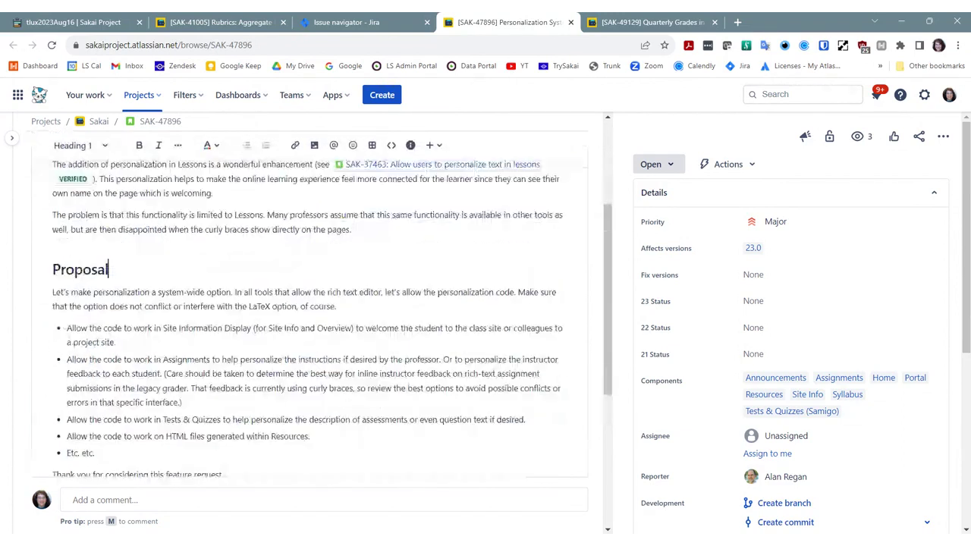
scroll(310, 304, down, 1)
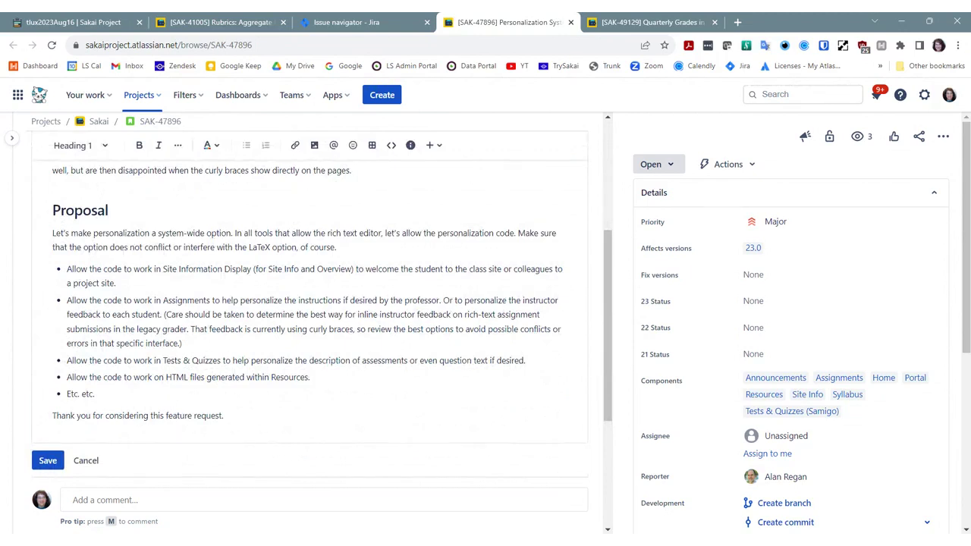
scroll(328, 449, up, 2)
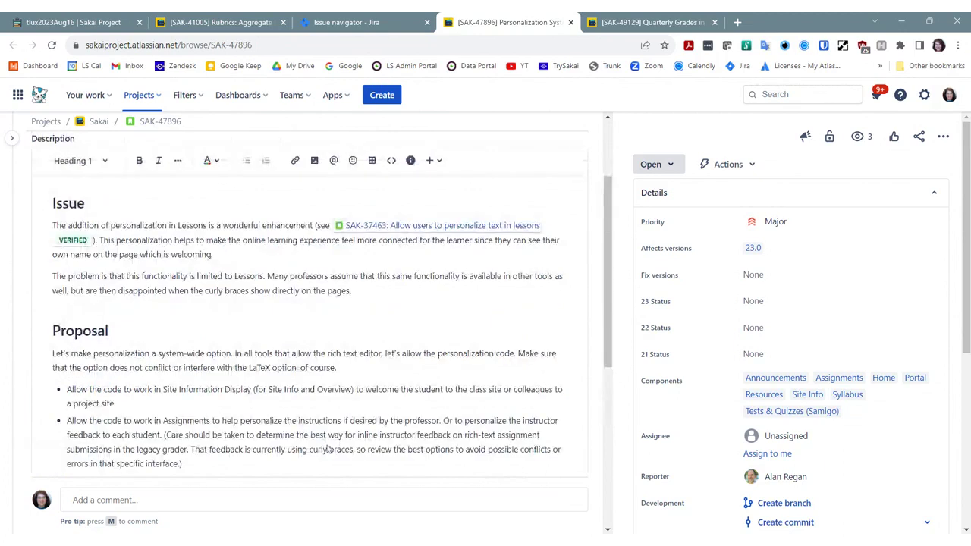
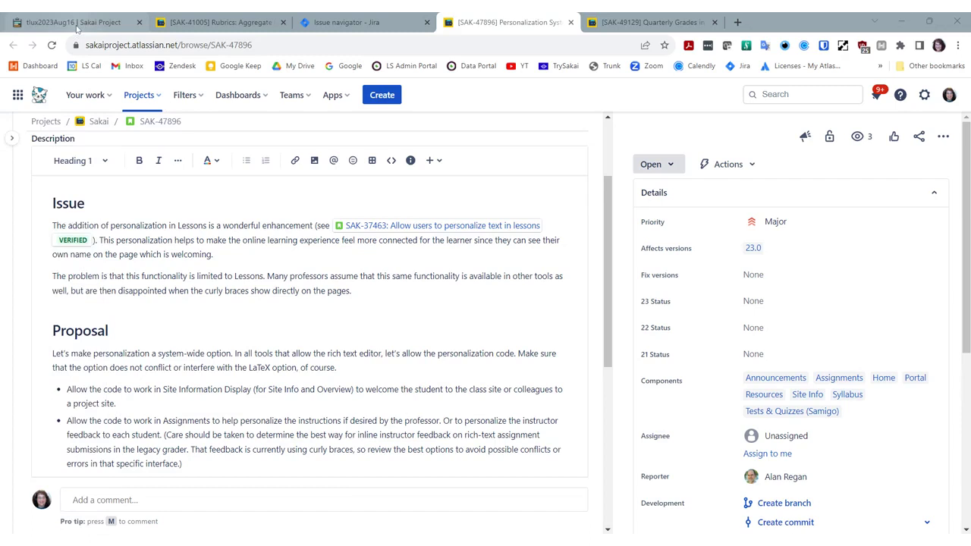
In the Etherpad agenda, start a nested note under SAK-47896: "general support for the idea of having this feature available widely, but not".
click(76, 23)
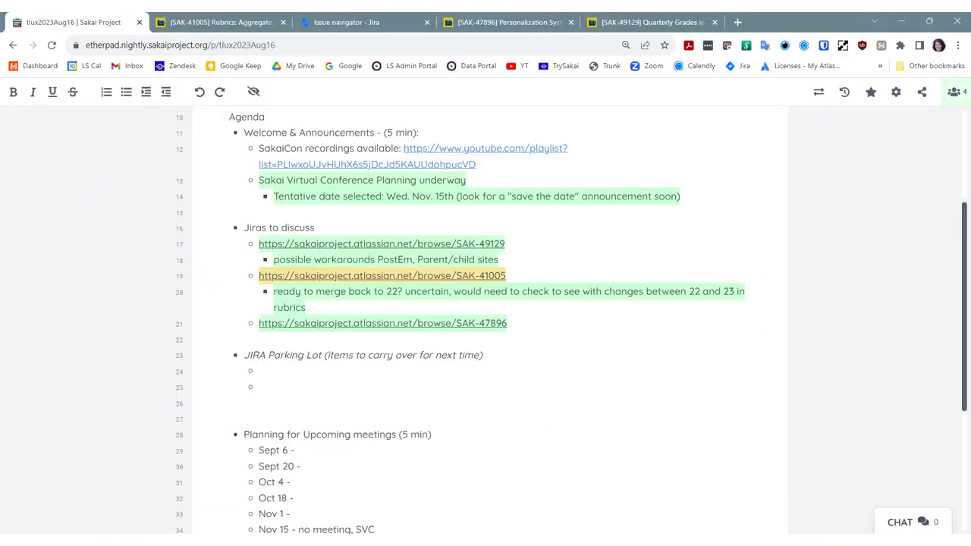
key(Return)
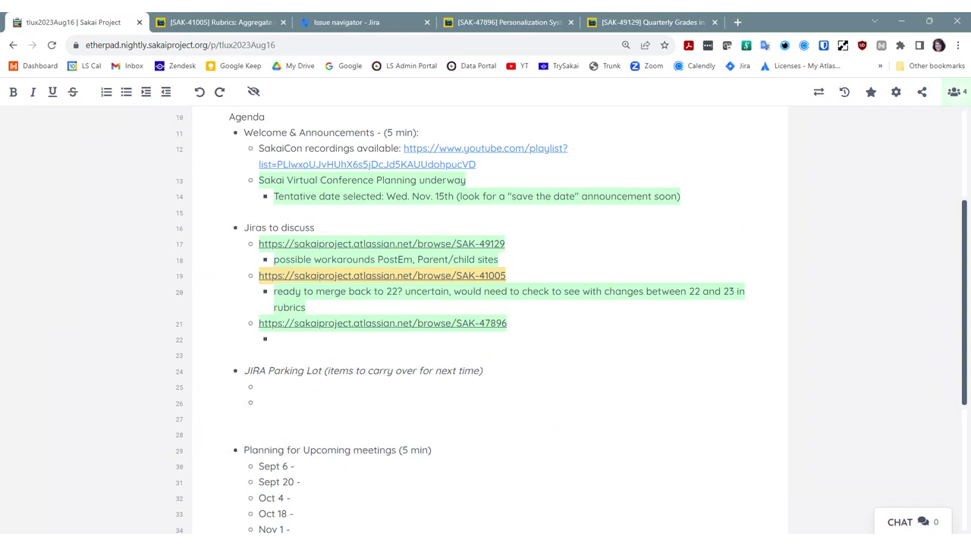
text(genera)
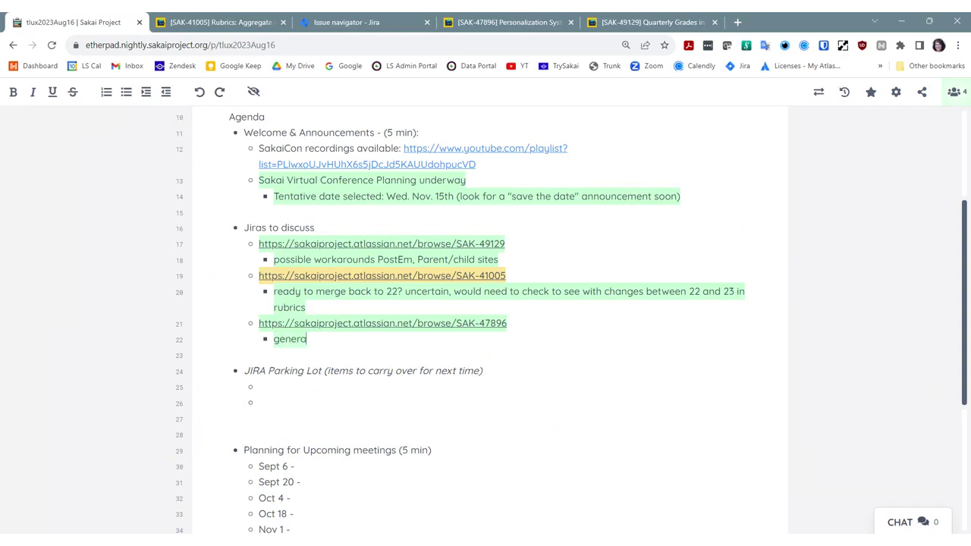
text(l suppo)
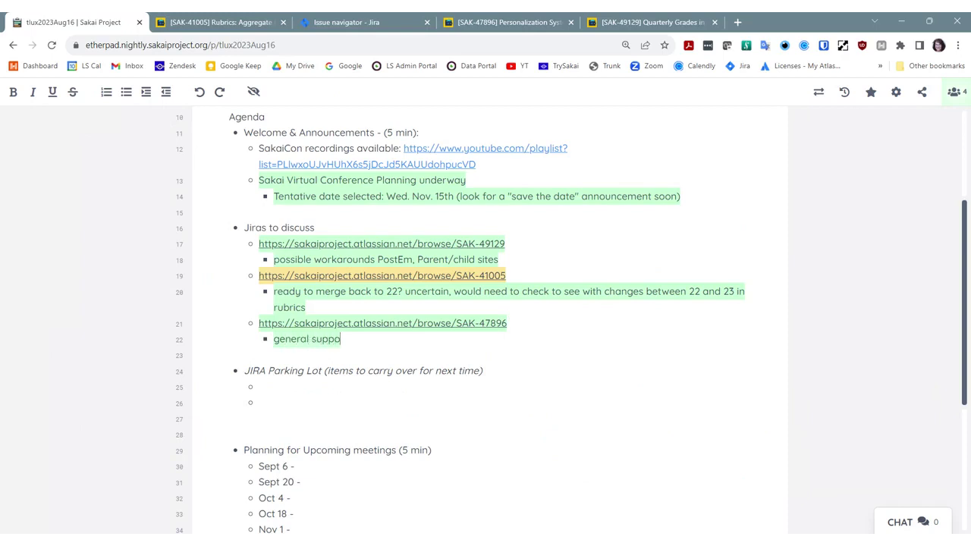
text(rt for the idea )
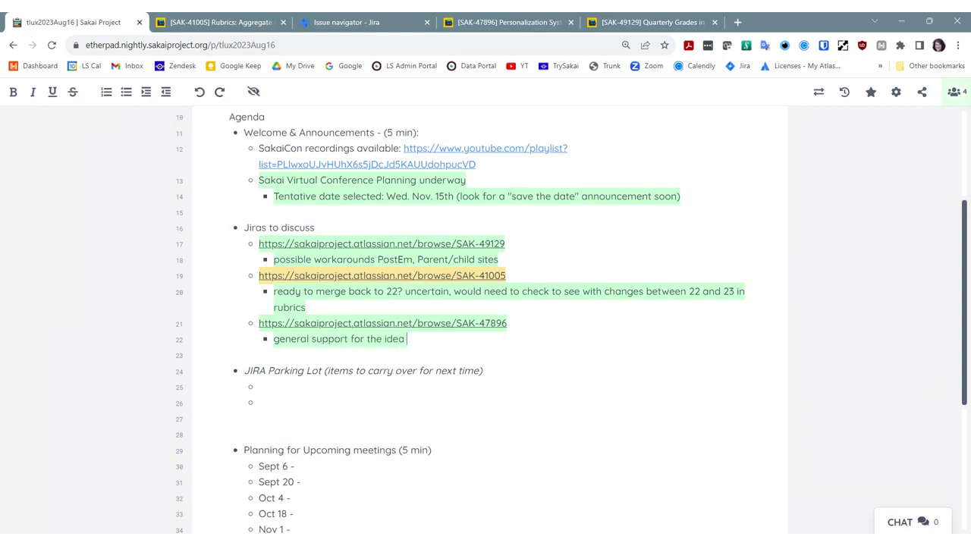
text(of having th)
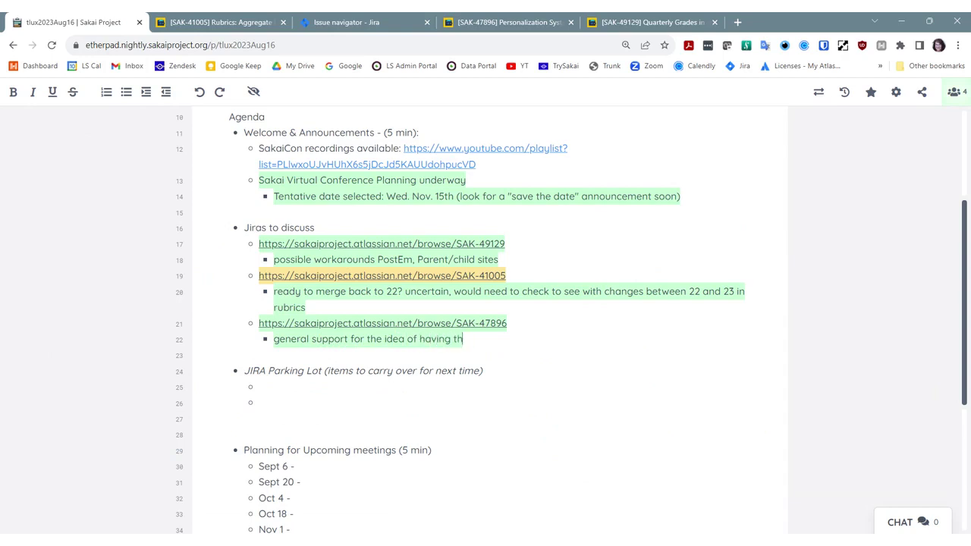
text(is feature)
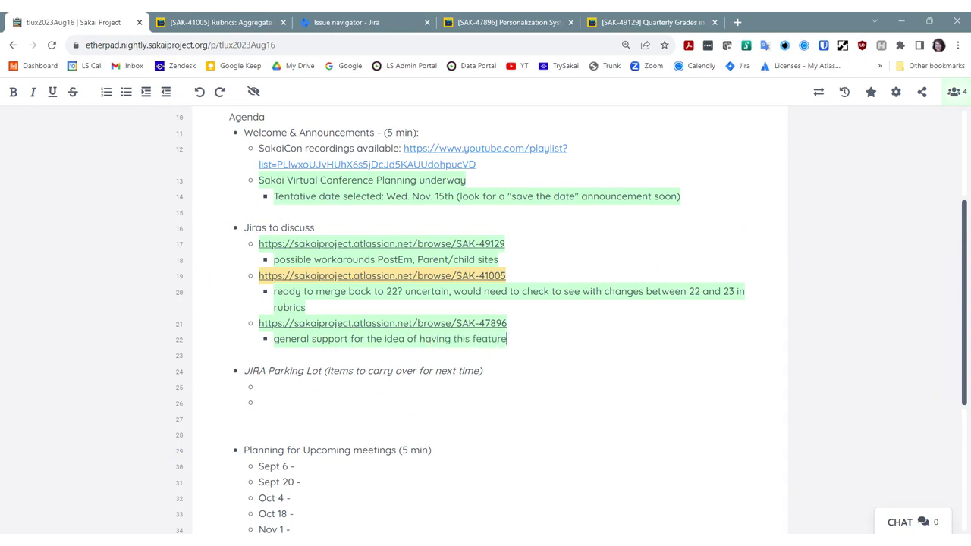
text( available wi)
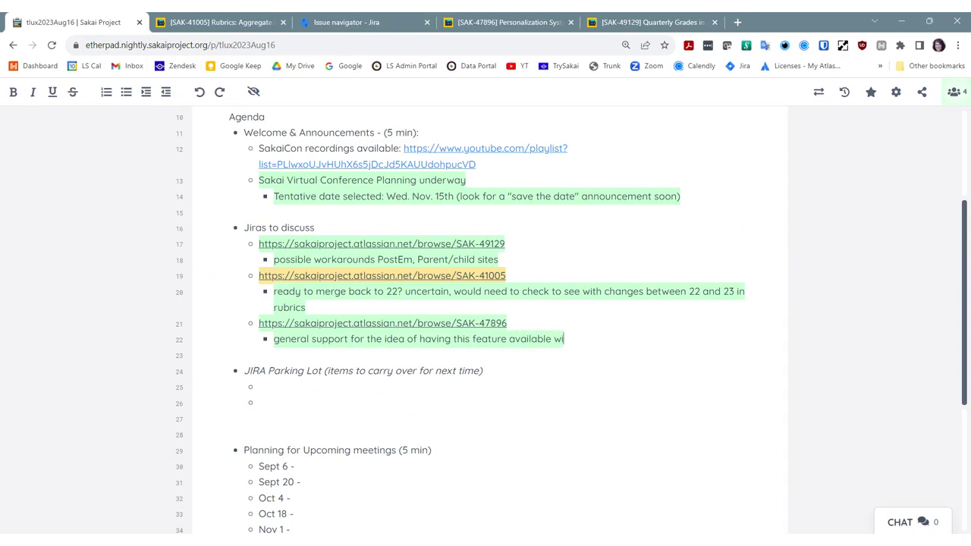
text(dely, but not )
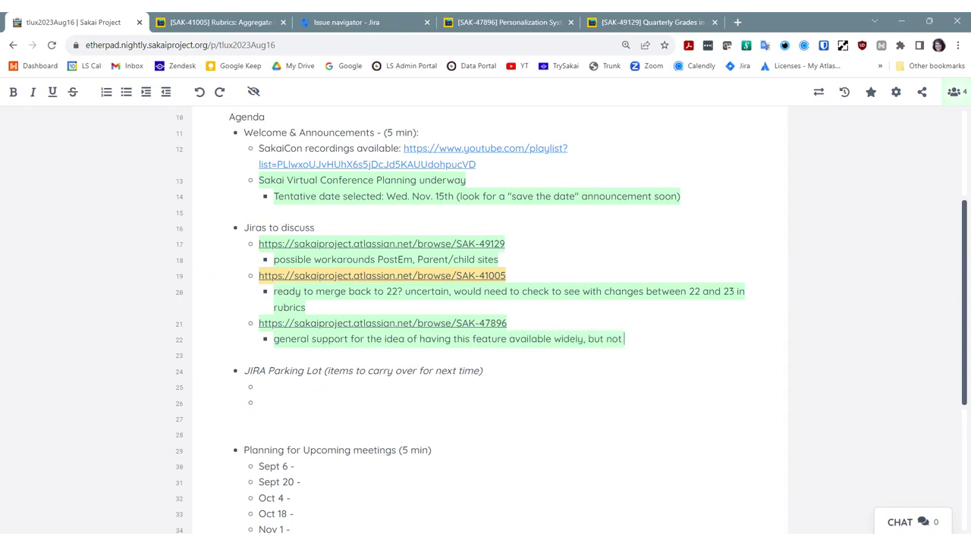
Finish the SAK-47896 note with "sure how technically feasible it is - would need more discovery.".
text(sure how)
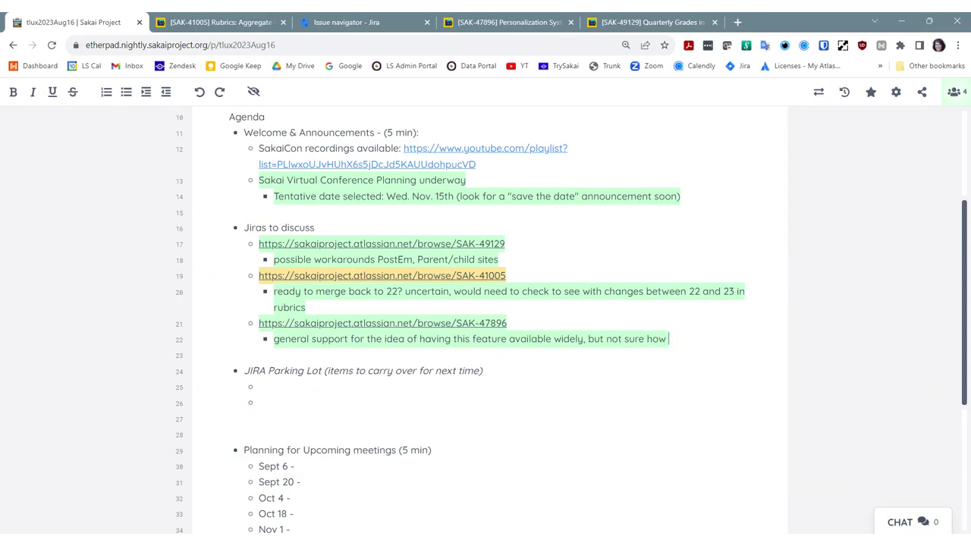
text(technically feas)
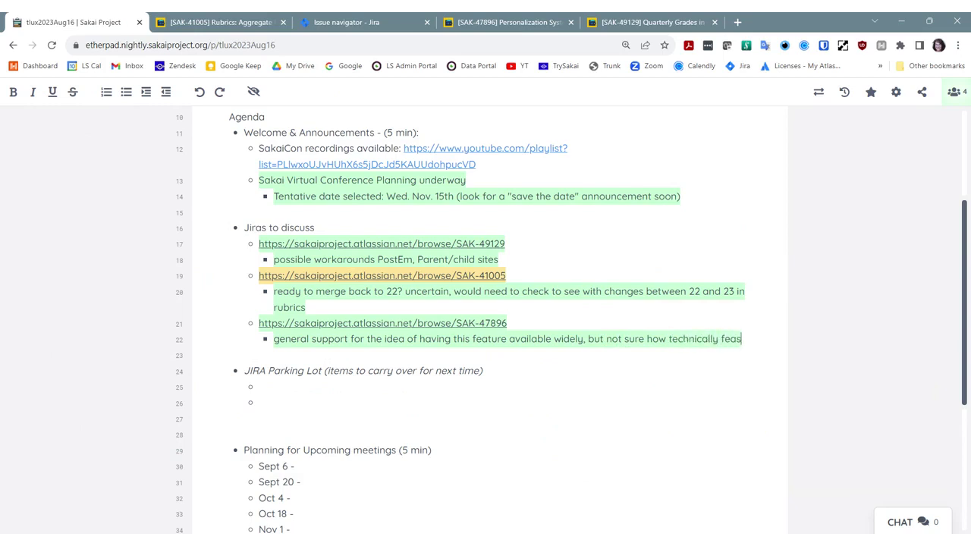
text(ible it is)
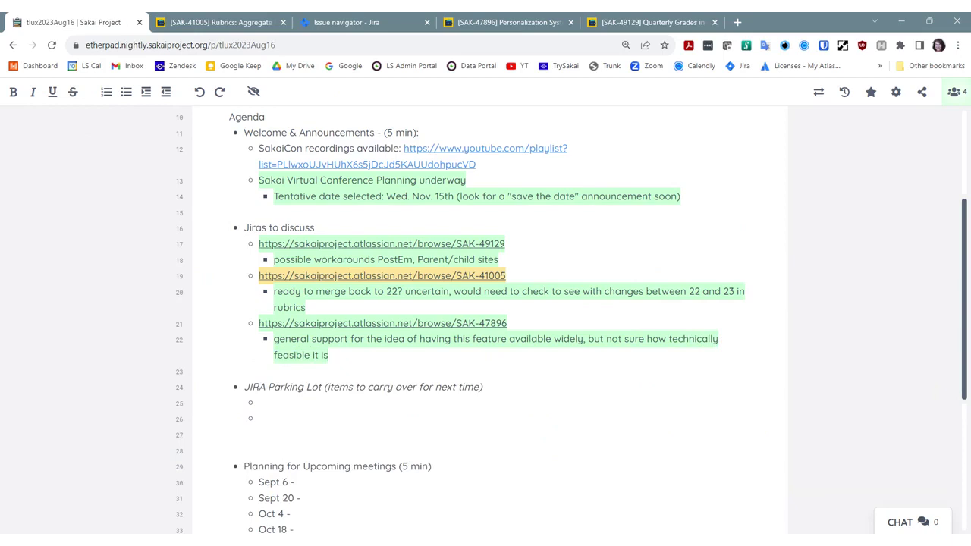
text( - would )
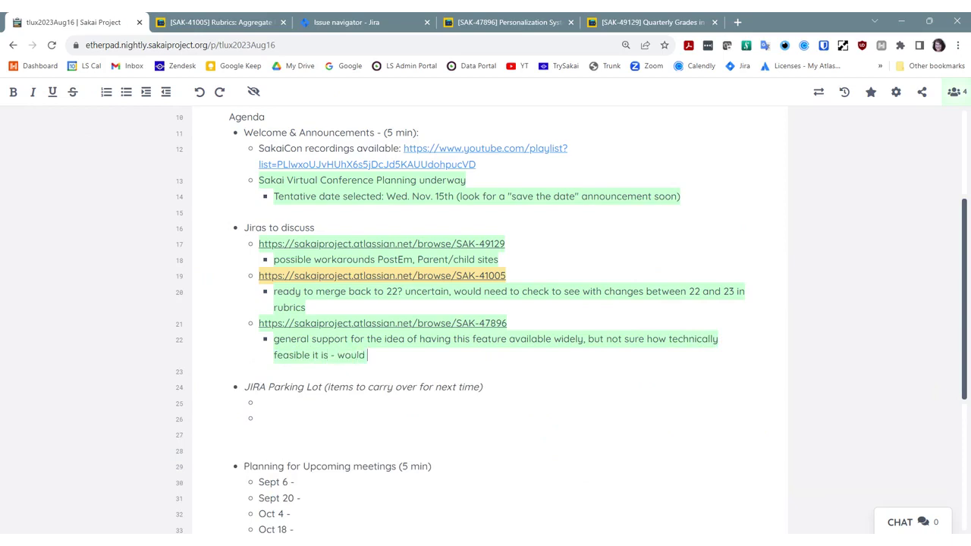
text(need more dis)
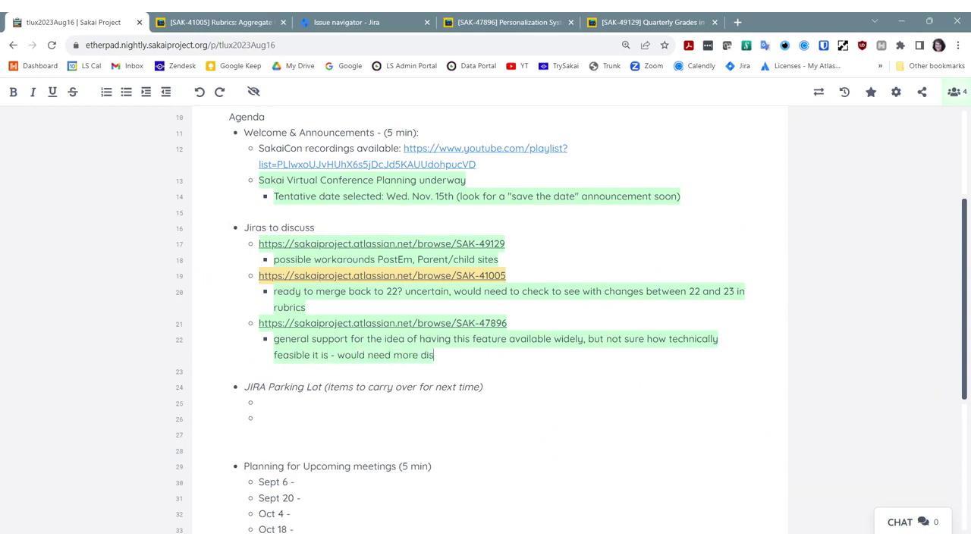
text(covery.)
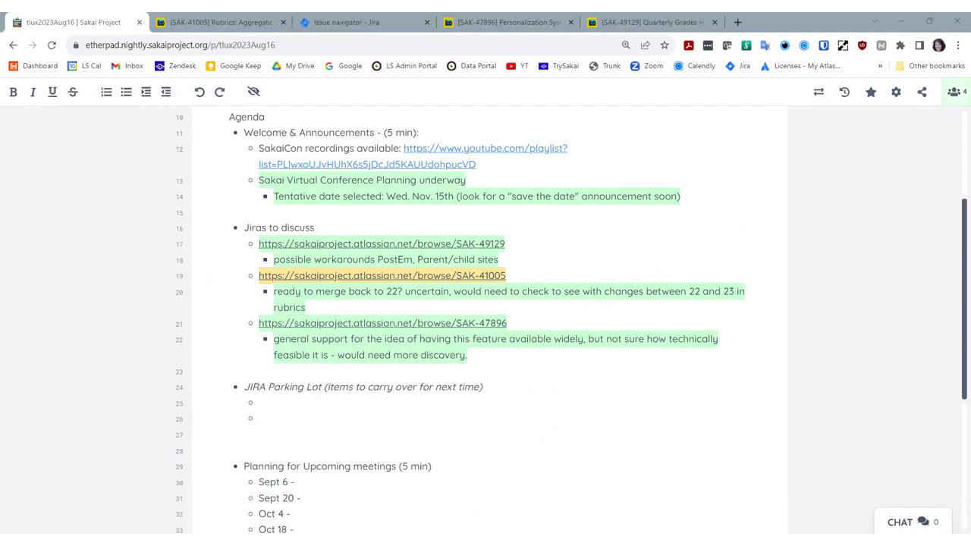
Add an indented sub-bullet beneath the SAK-47896 note: "could be scoped down to just certain tools to make it easier to implement".
key(alt+Tab)
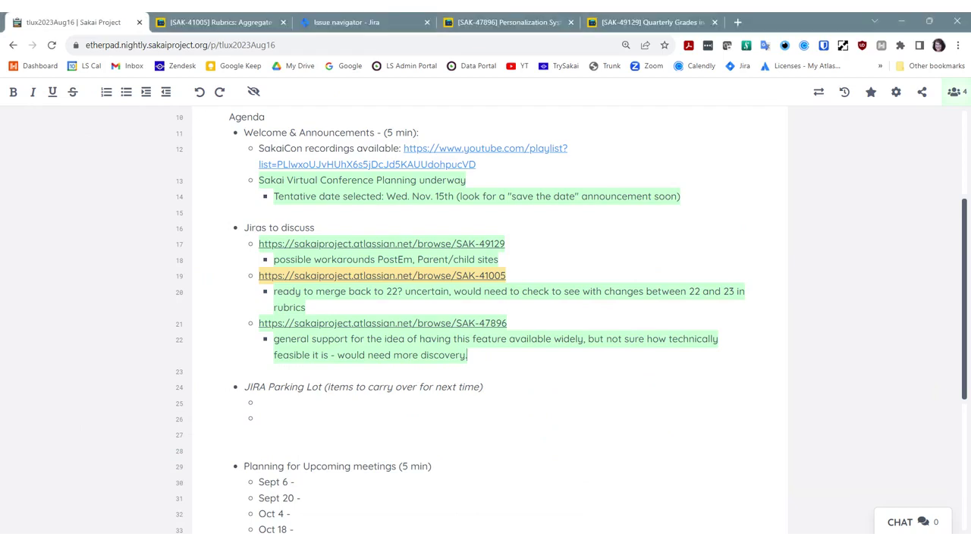
key(Return)
key(Tab)
text(could )
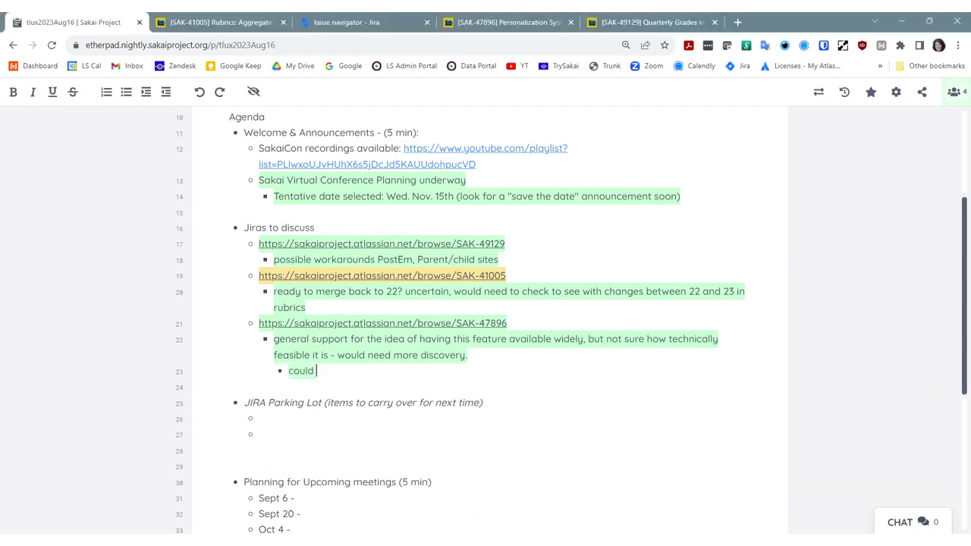
text(be scoped down to ju)
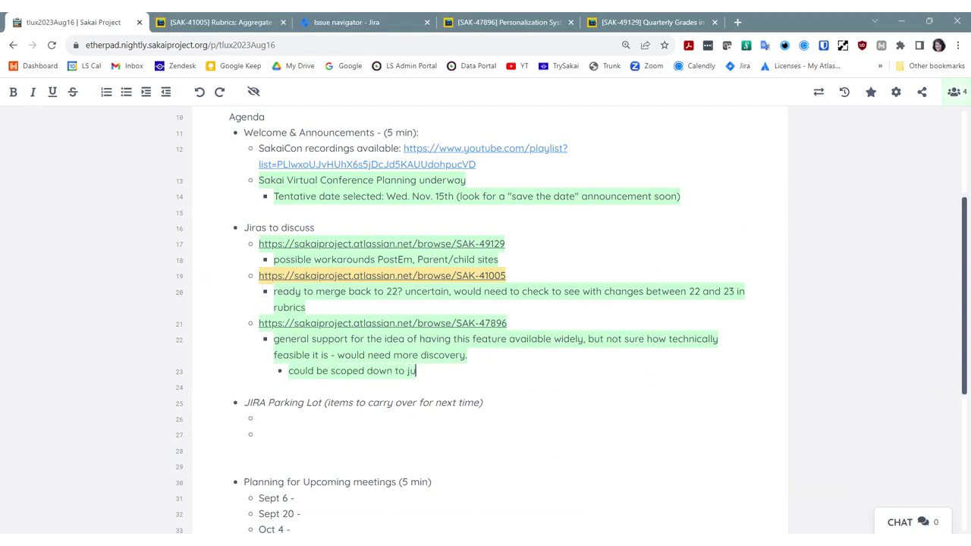
text(st certain to)
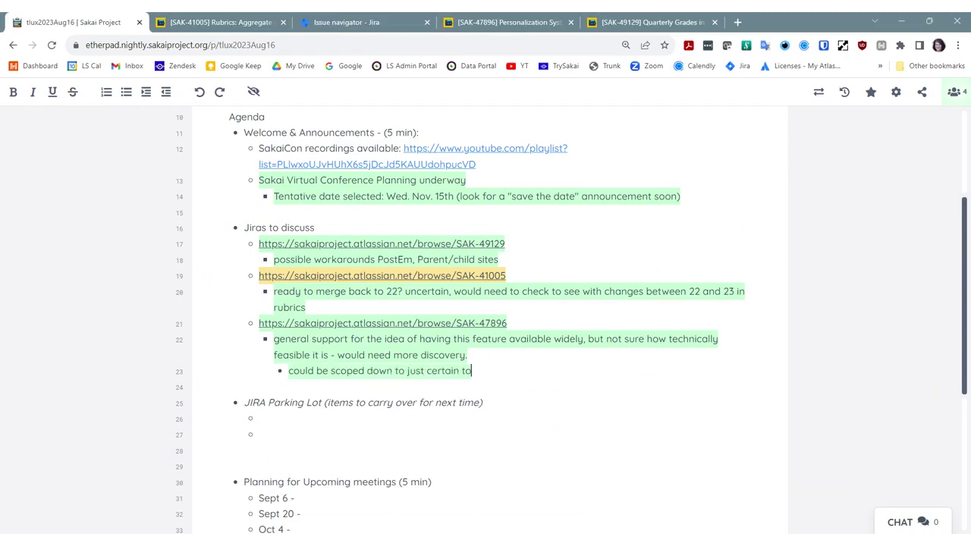
text(ols)
text( to make it eas)
text(ier )
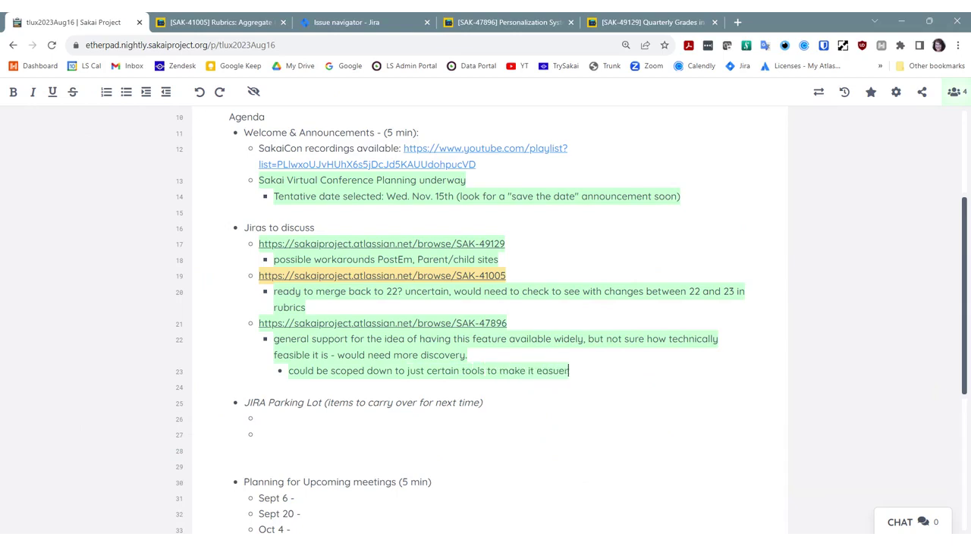
text(to implement)
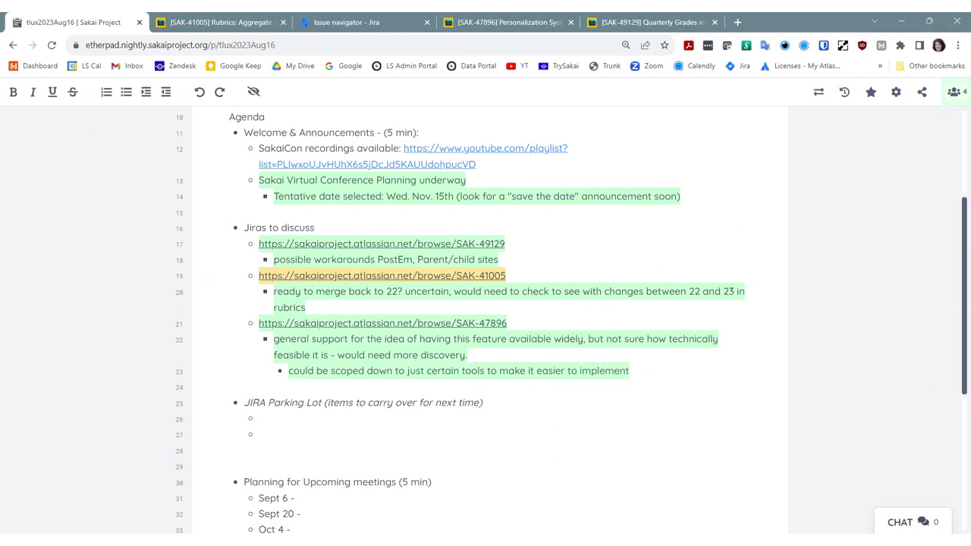
Add a sub-bullet under the SAK-47896 note: "would be better to have a dropdown menu to insert the name so it is more discoverable for users".
key(Return)
text(wo)
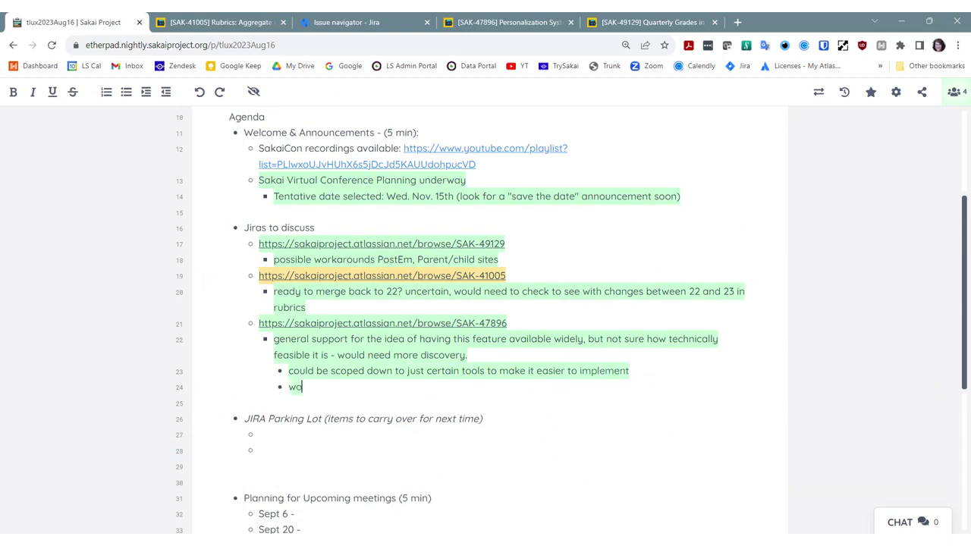
text(uld be beter to)
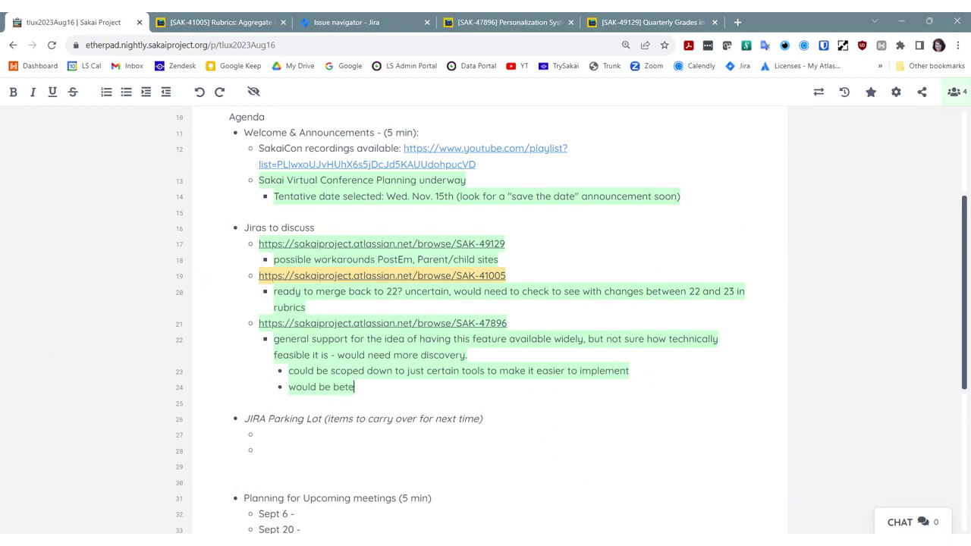
key(BackSpace)
key(BackSpace)
key(BackSpace)
key(BackSpace)
key(BackSpace)
text(ter to h)
key(BackSpace)
key(BackSpace)
key(BackSpace)
key(BackSpace)
text(to have a)
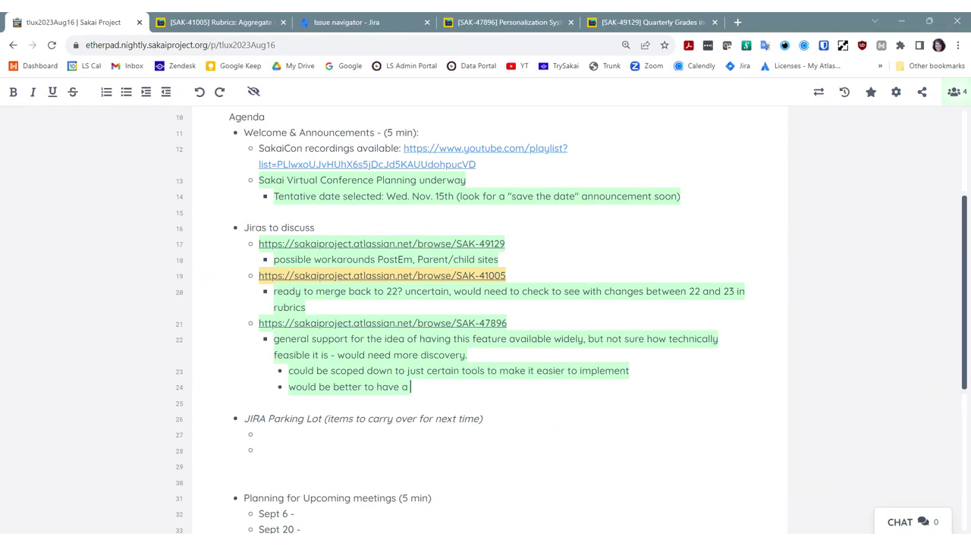
text(dropdo)
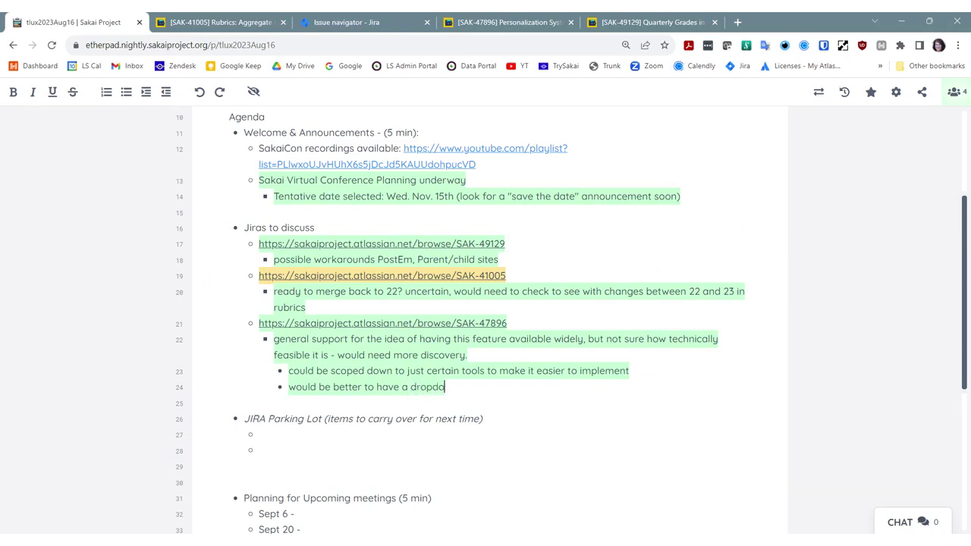
text(wn menu to)
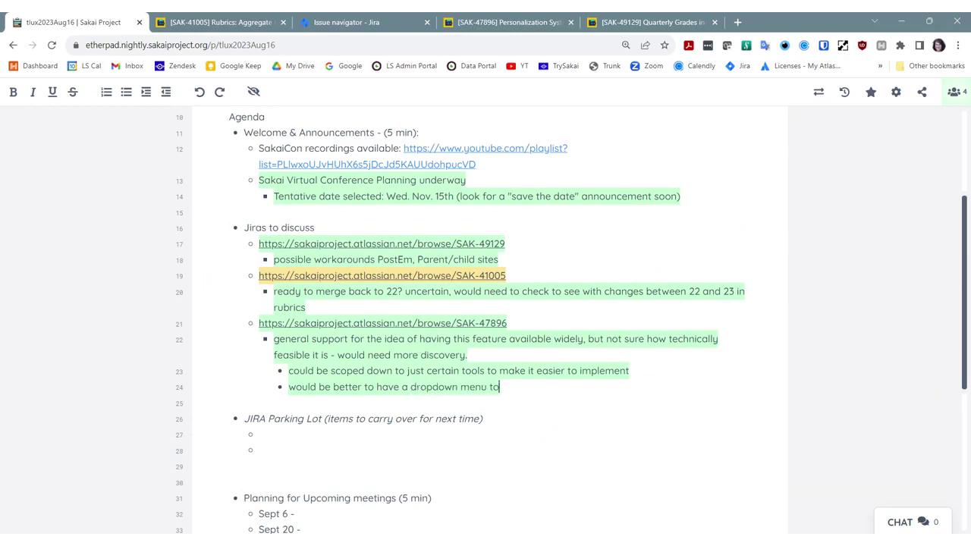
text( insert the name)
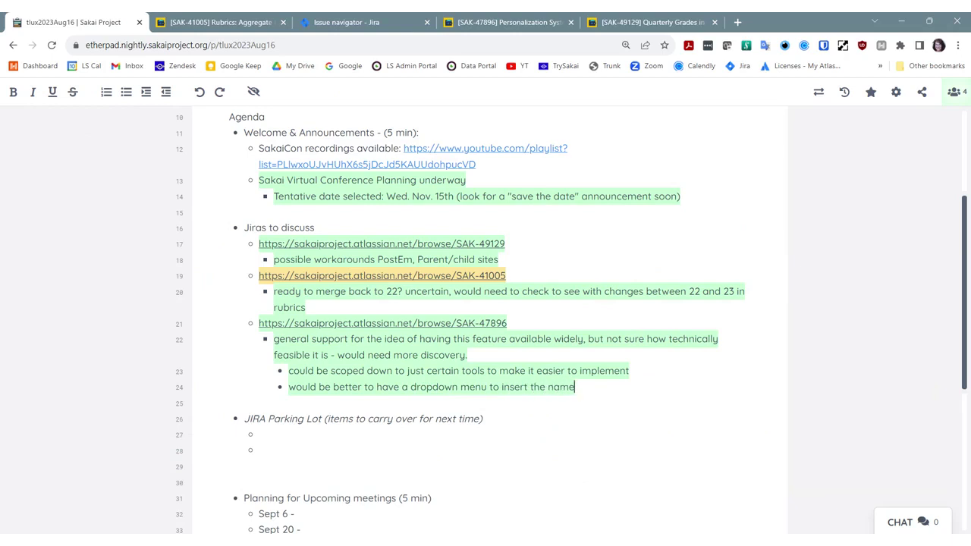
text( so it is more dis)
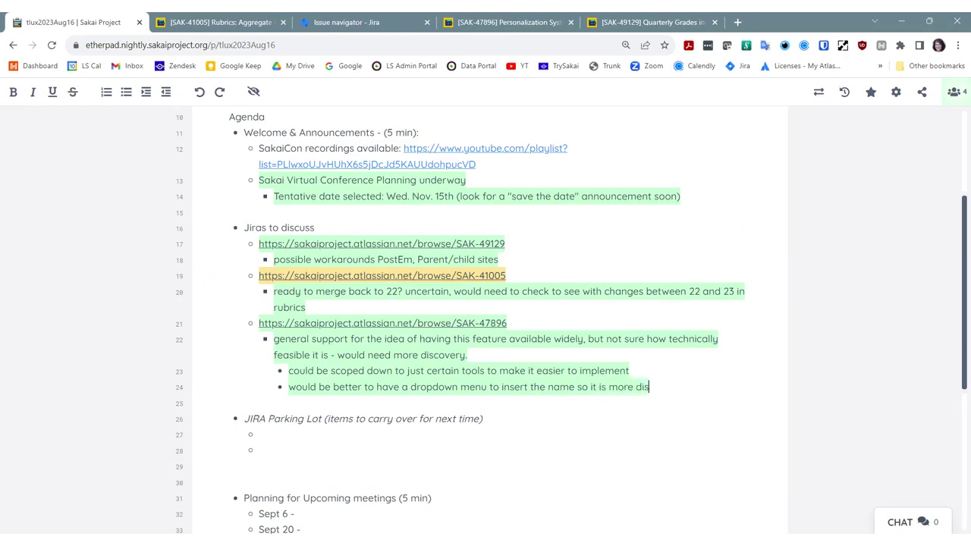
text(coverable )
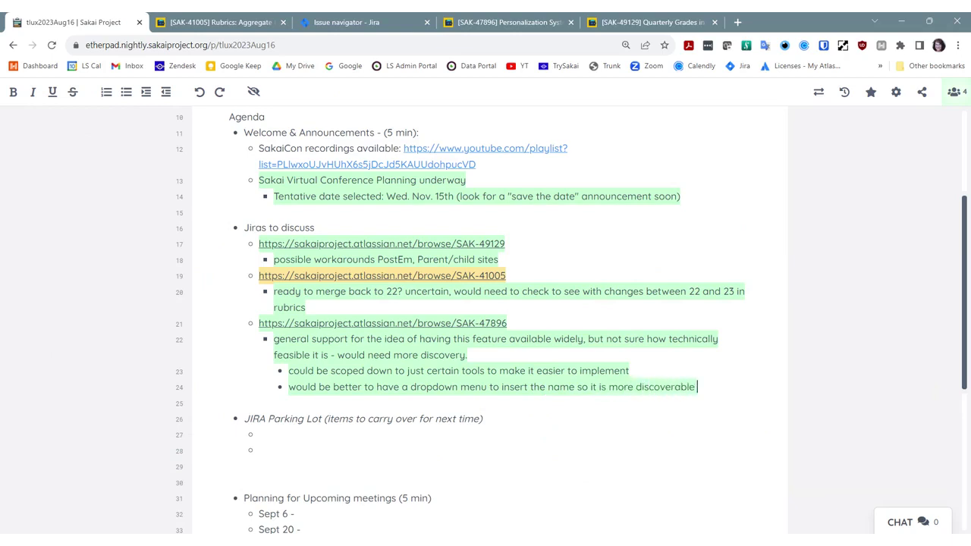
text(for users)
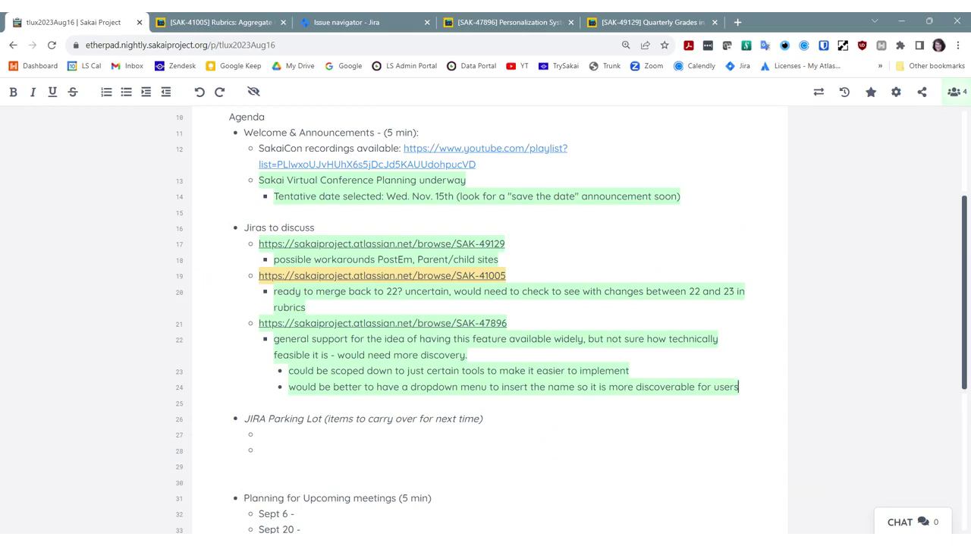
Add another sub-bullet under the SAK-47896 note: "could potentially be hard-coded into the i18n string".
key(Return)
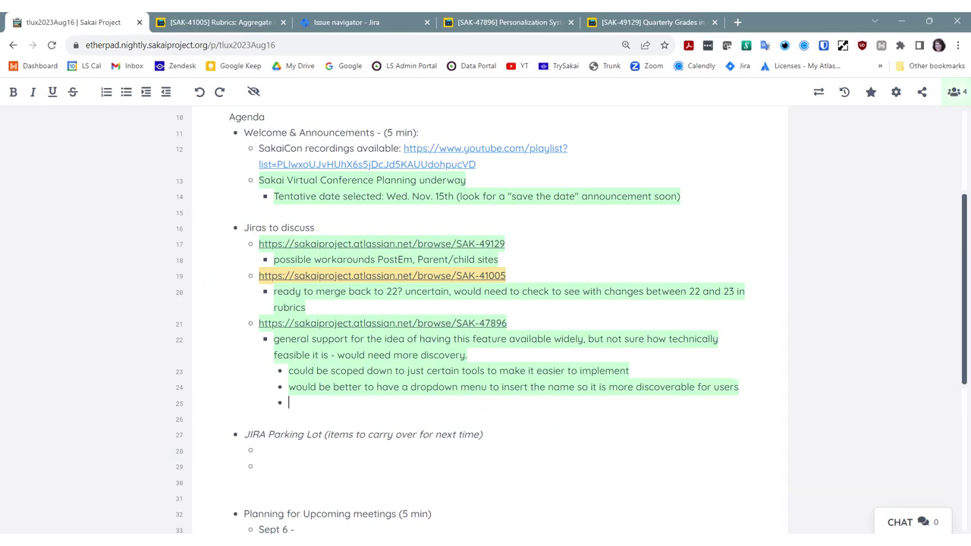
text(could pote)
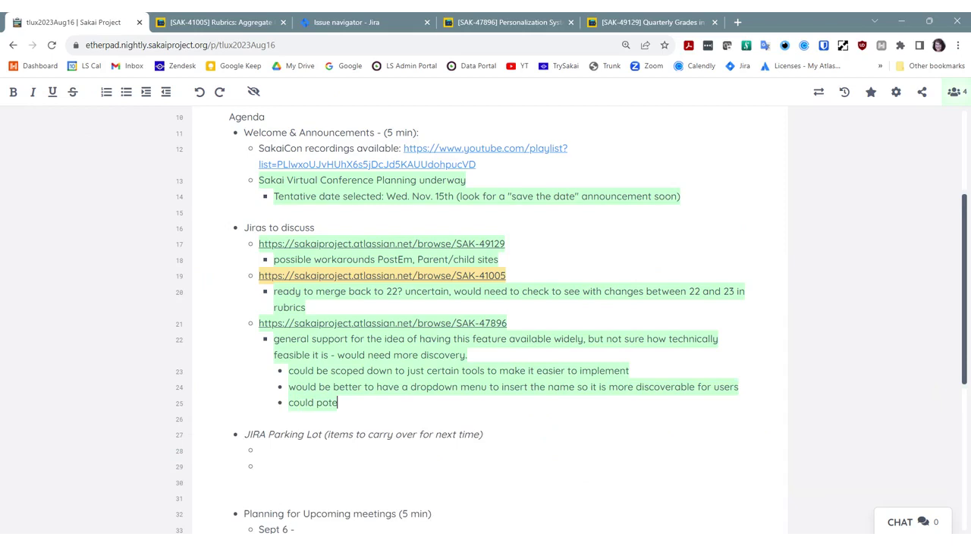
text(ntially be )
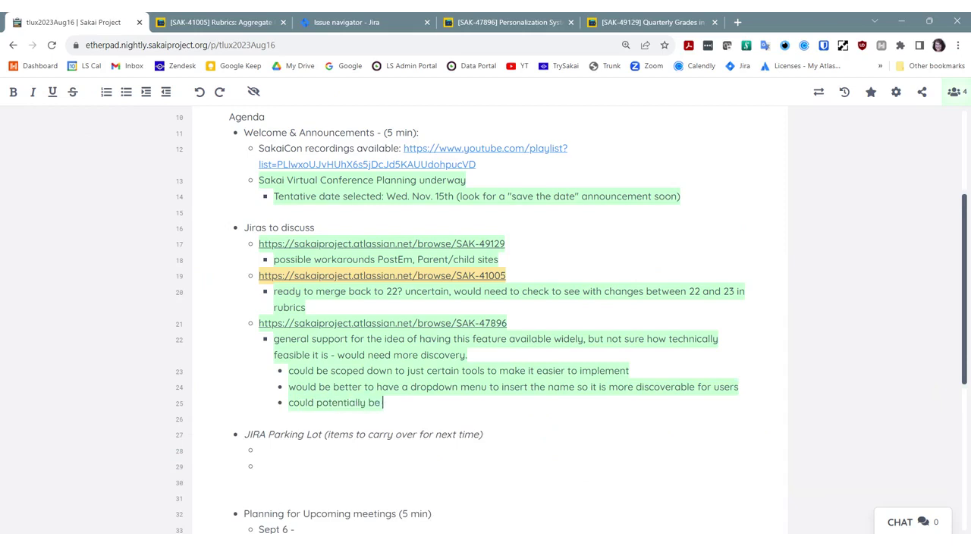
text(hard-coded )
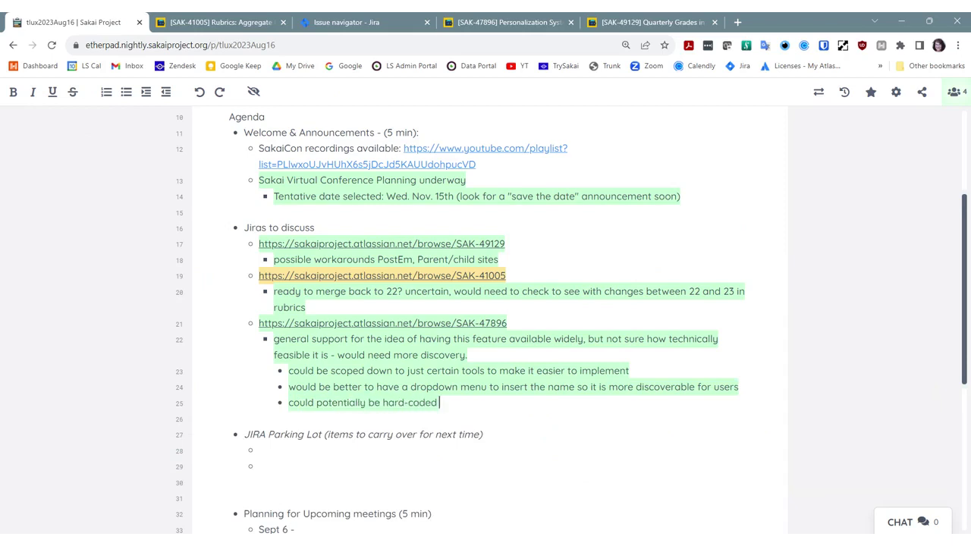
text(into the )
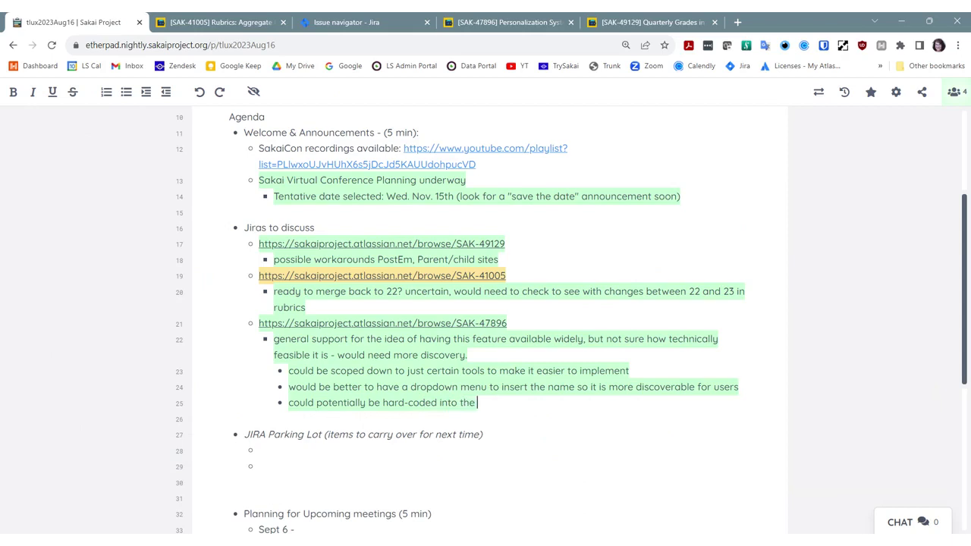
text(i18n string)
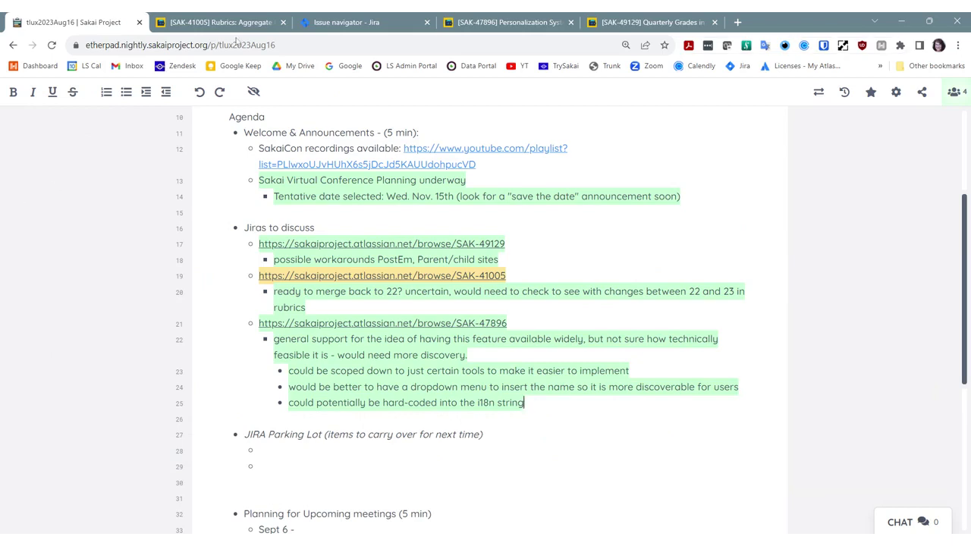
click(391, 26)
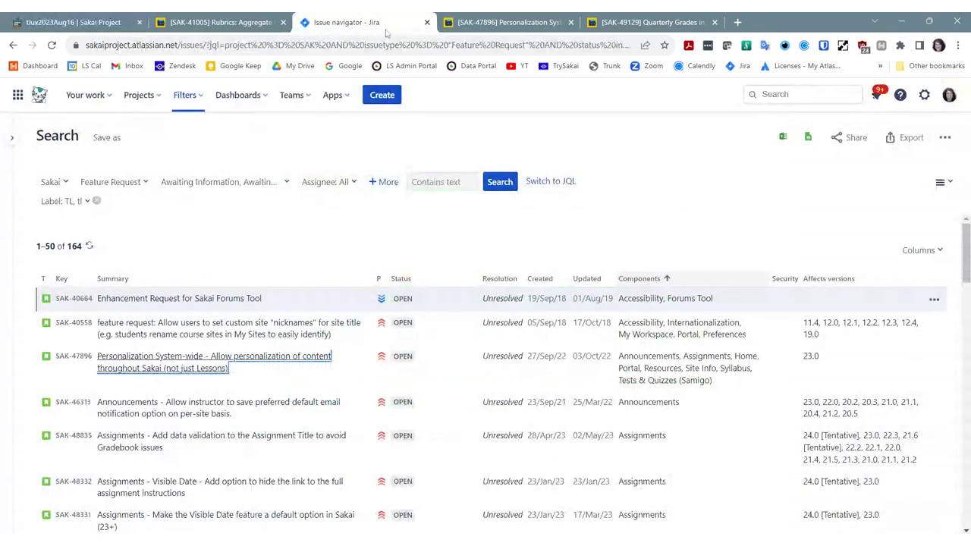
click(72, 22)
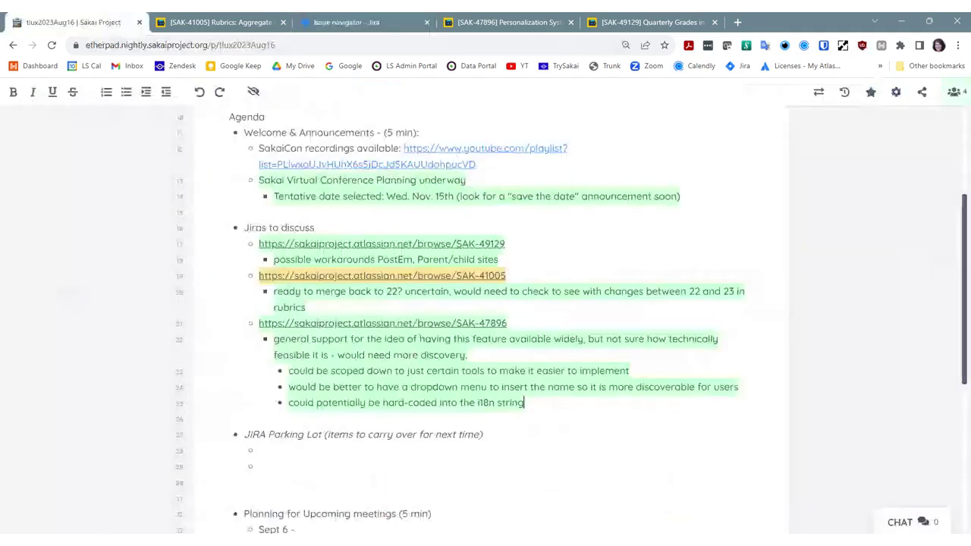
scroll(485, 303, down, 2)
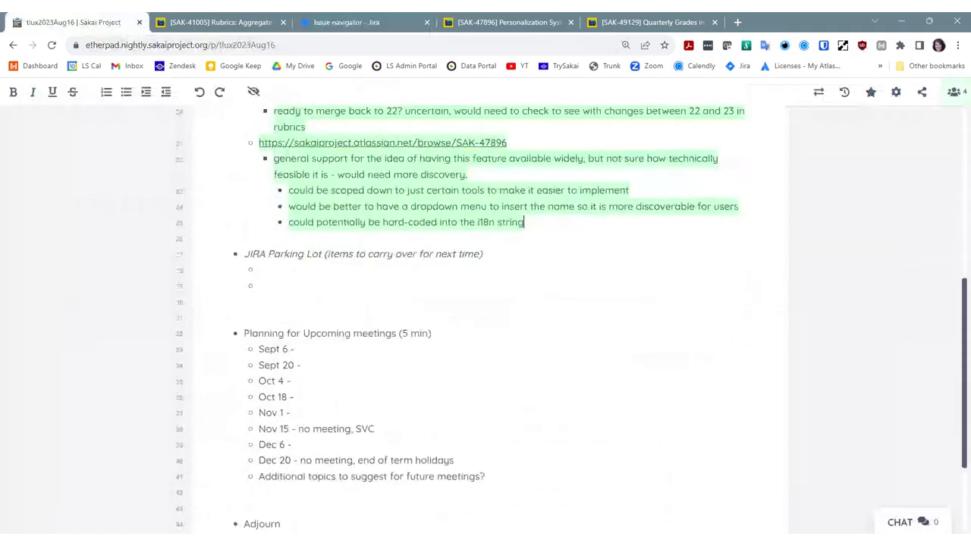
scroll(486, 304, up, 1)
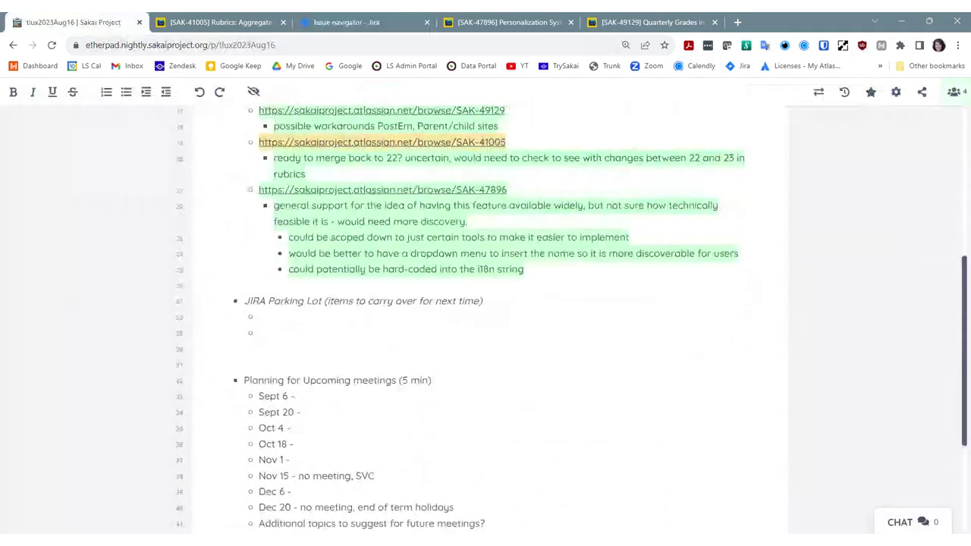
scroll(497, 317, up, 1)
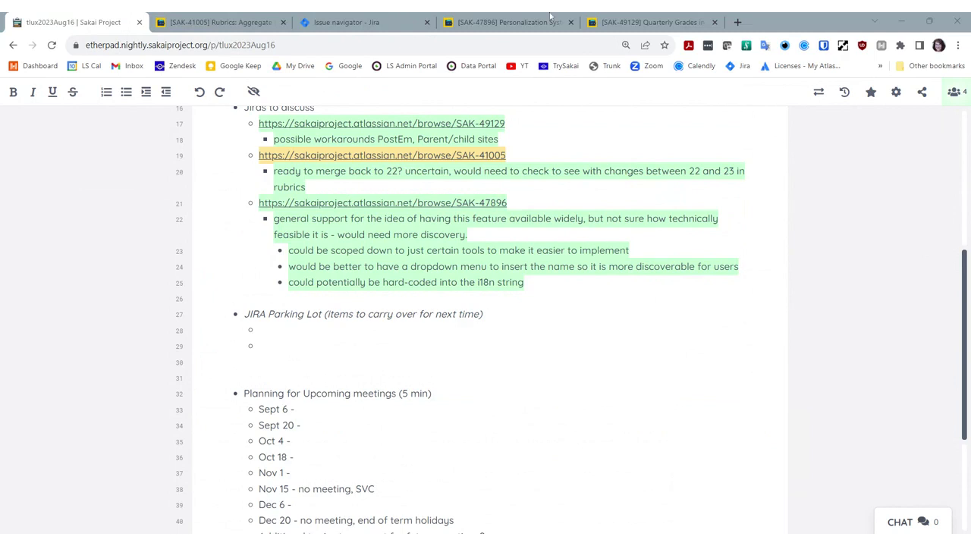
In the demo Sakai Painting Trees site, open the Start Here page's Course Description text for editing to examine its name placeholder, then close the site.
key(ctrl+shift+t)
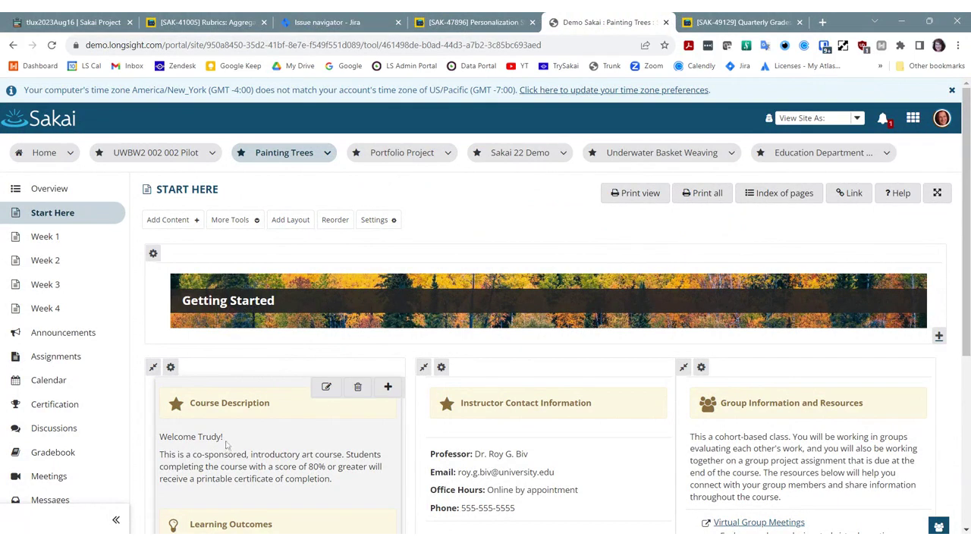
scroll(291, 437, down, 1)
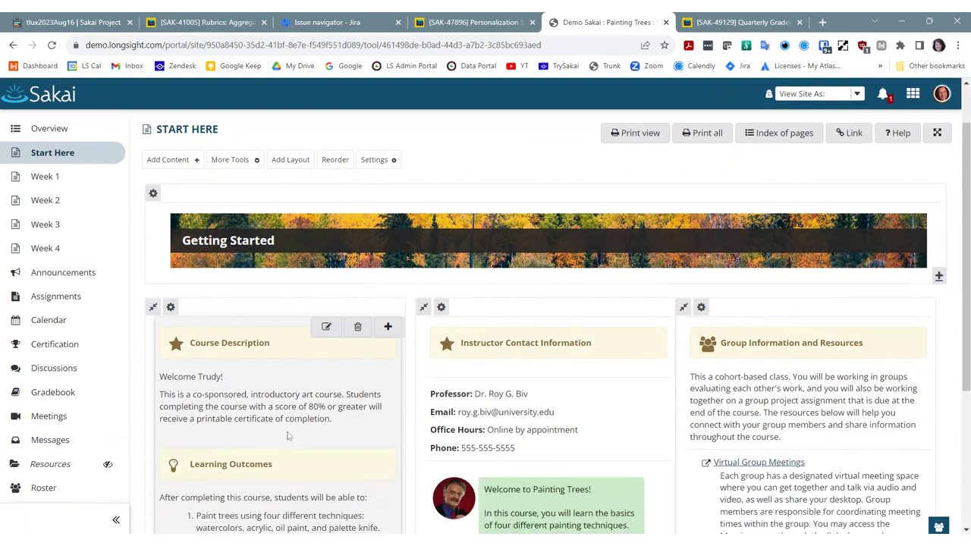
click(327, 327)
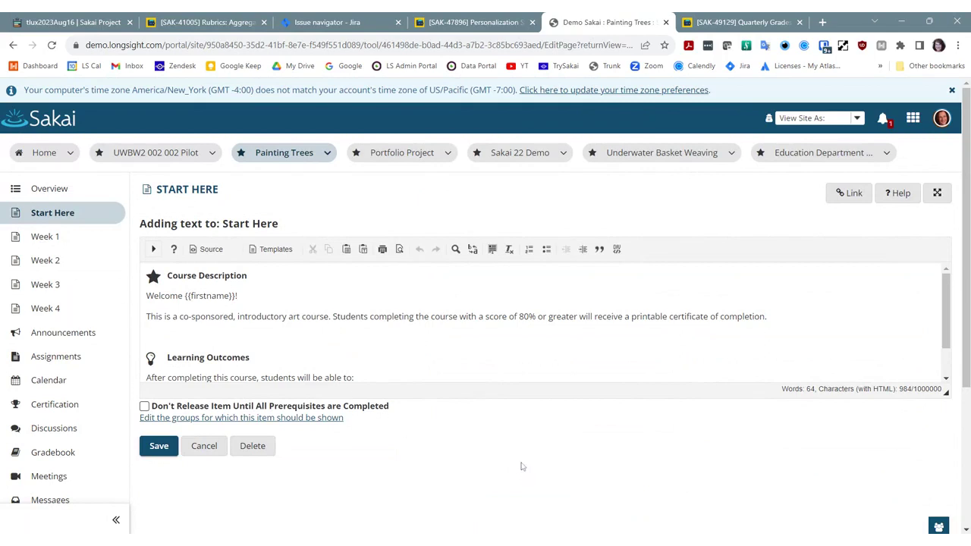
click(664, 23)
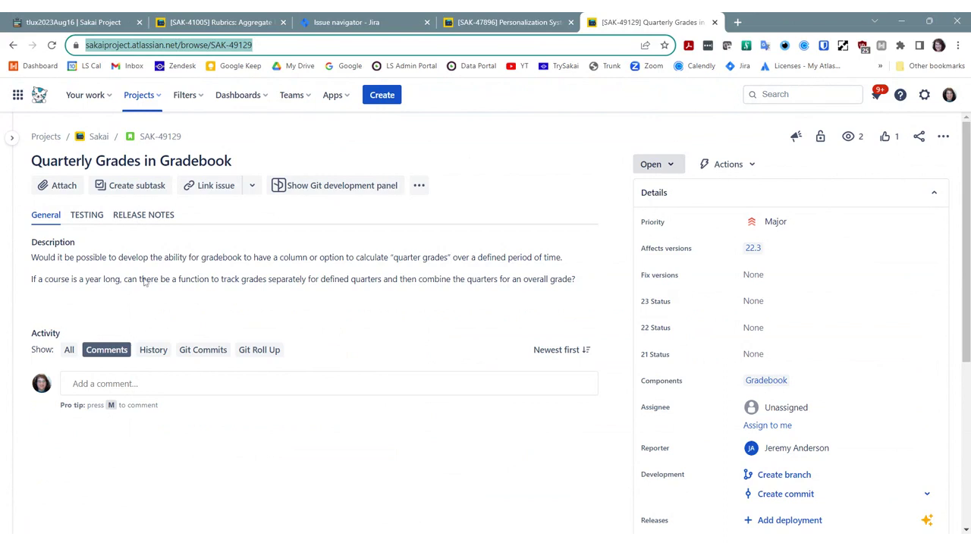
Switch back to the Etherpad agenda and review the JIRA Parking Lot and Planning for Upcoming meetings sections.
click(85, 28)
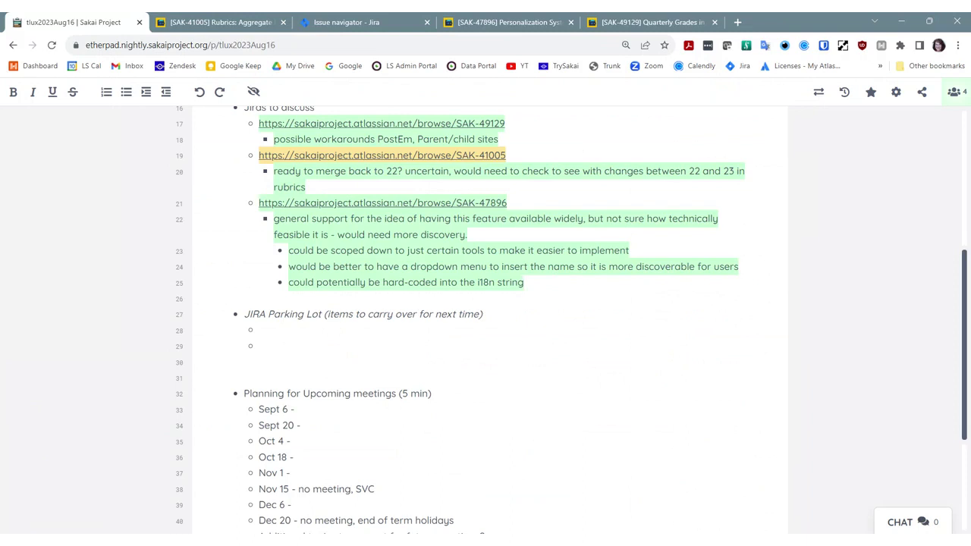
scroll(486, 318, down, 2)
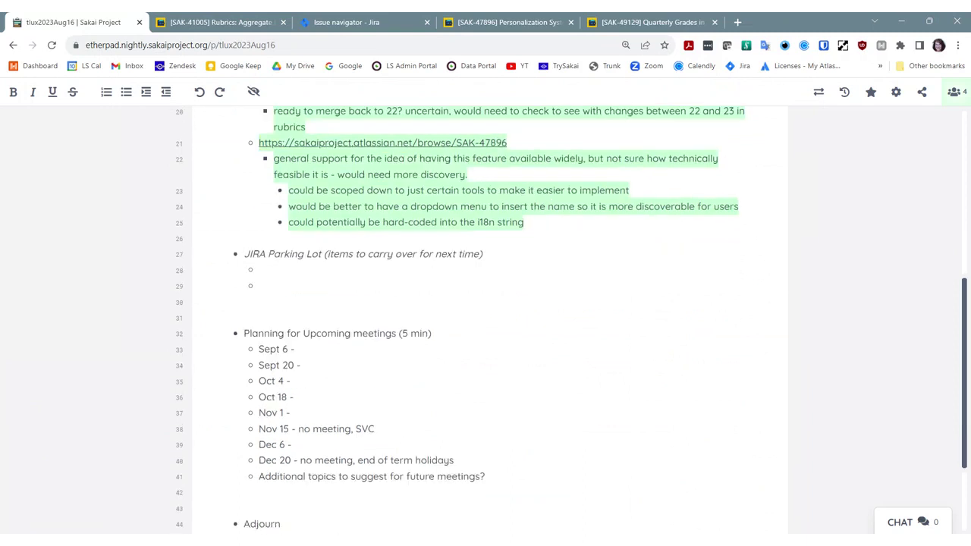
scroll(485, 319, down, 1)
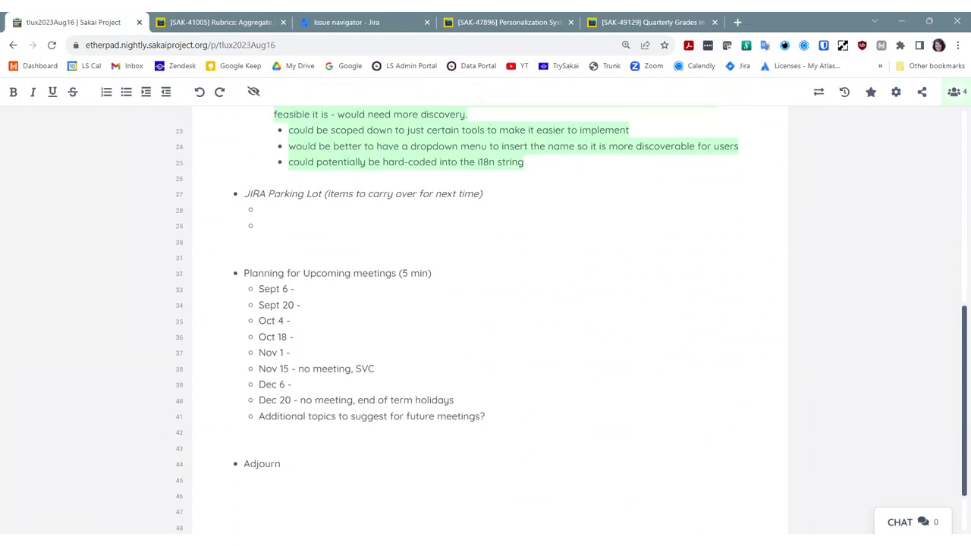